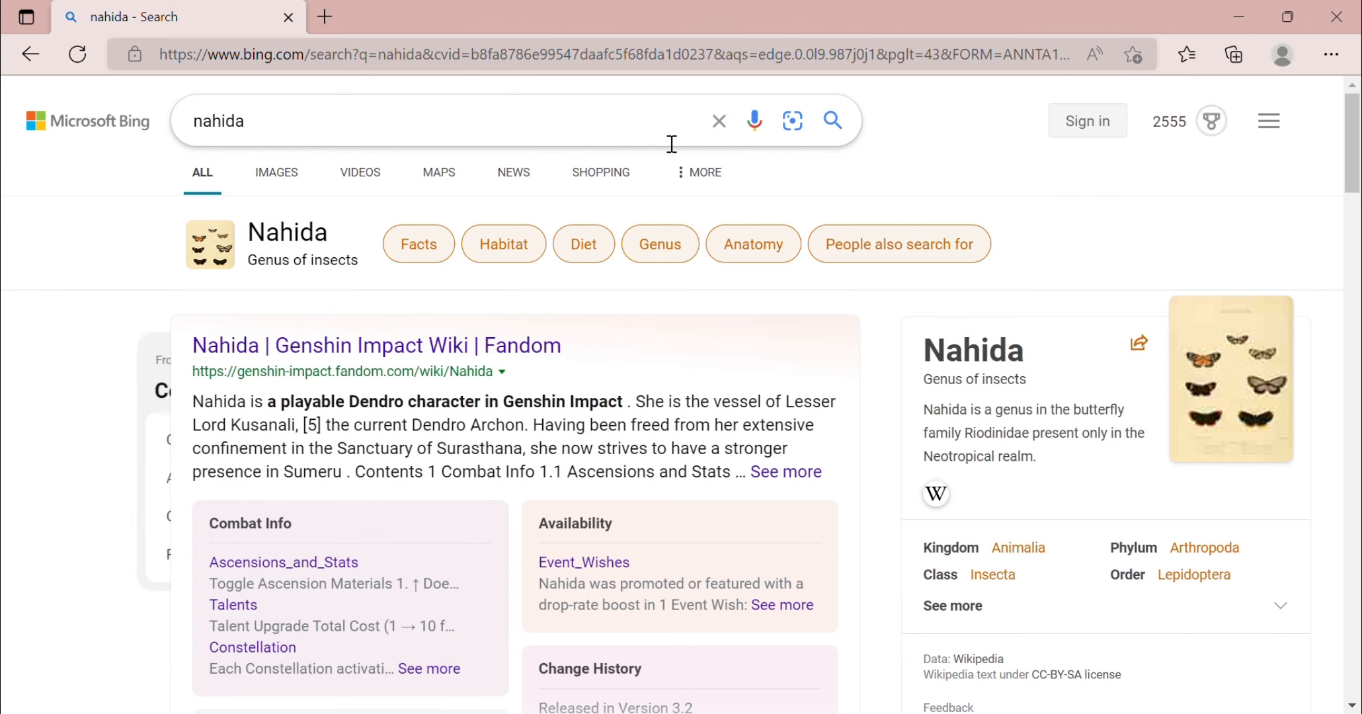
Search the web for "nahida fanart" and show the image results
{"action": "left_click", "coordinate": [639, 137]}
{"action": "type", "text": "fanart"}
{"action": "key", "text": "Return"}
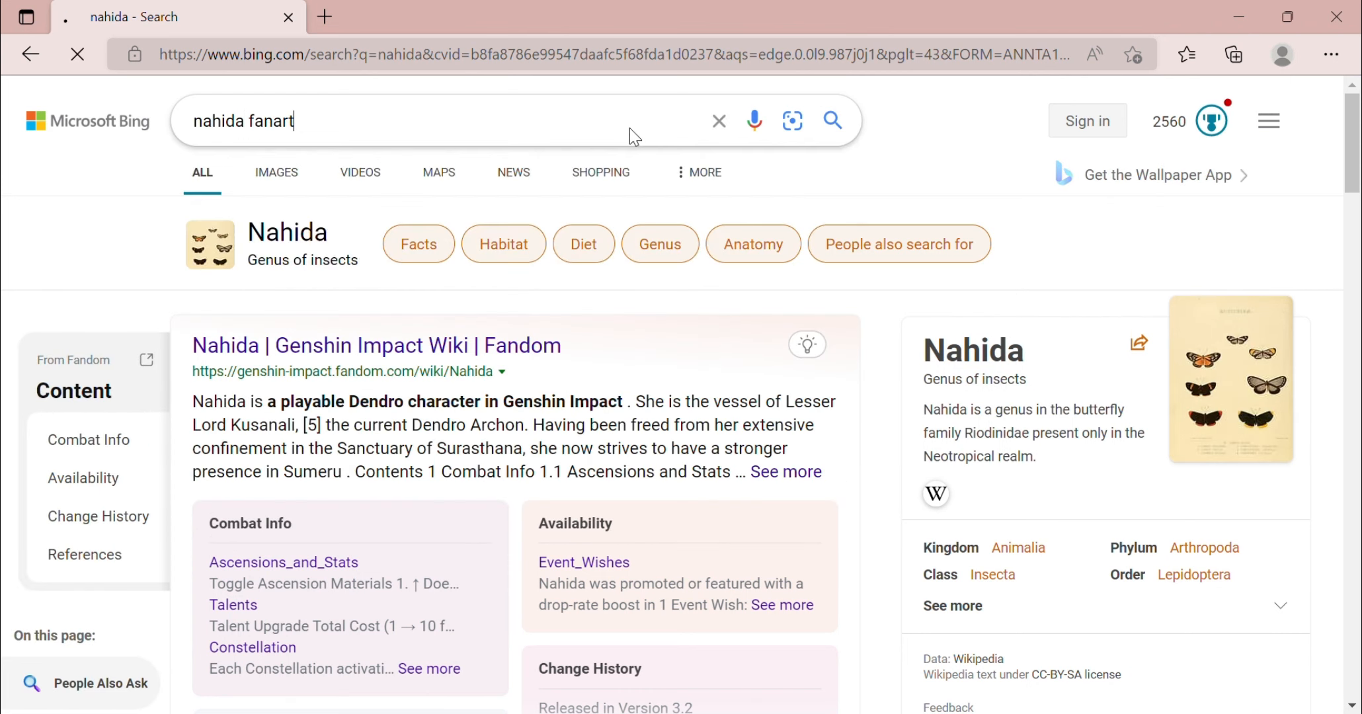
{"action": "left_click", "coordinate": [286, 174]}
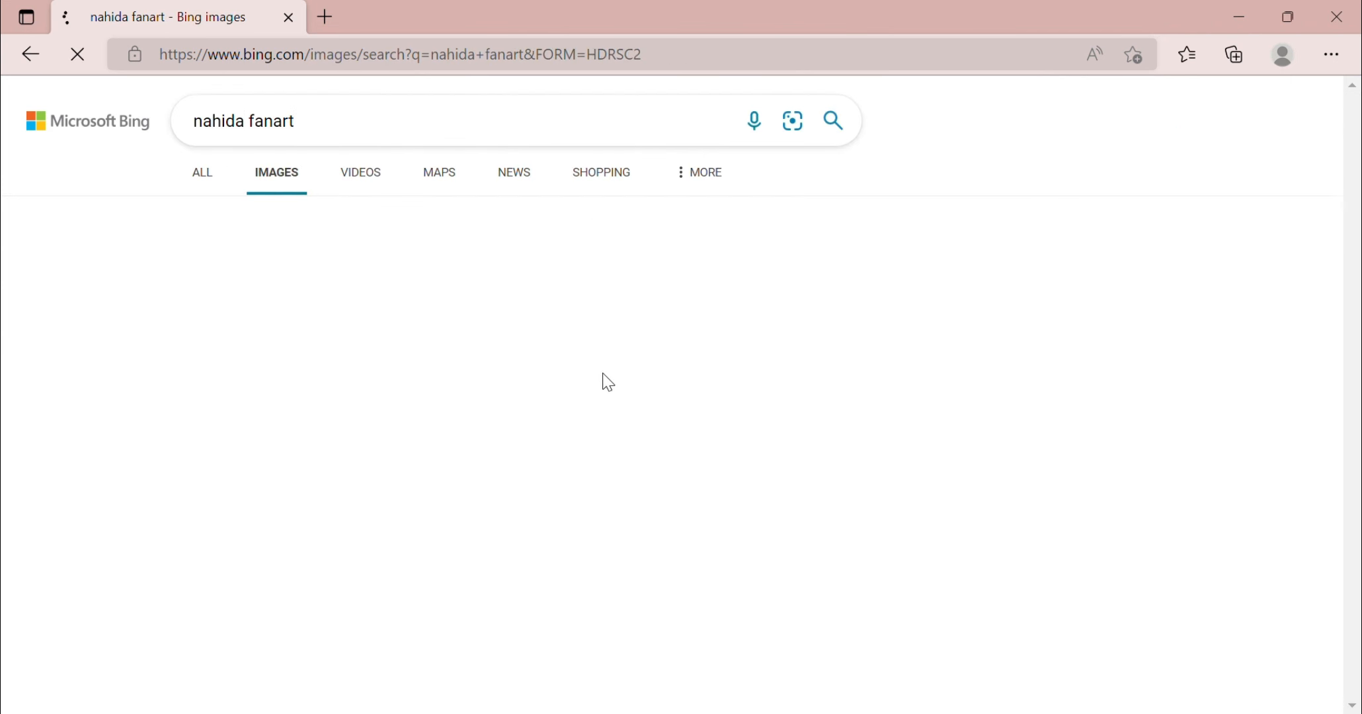
Open and save three Nahida fanart pictures from the image results: the 600 × 1180, 1000 × 1000 and 600 × 805 ones
{"action": "left_click", "coordinate": [742, 235]}
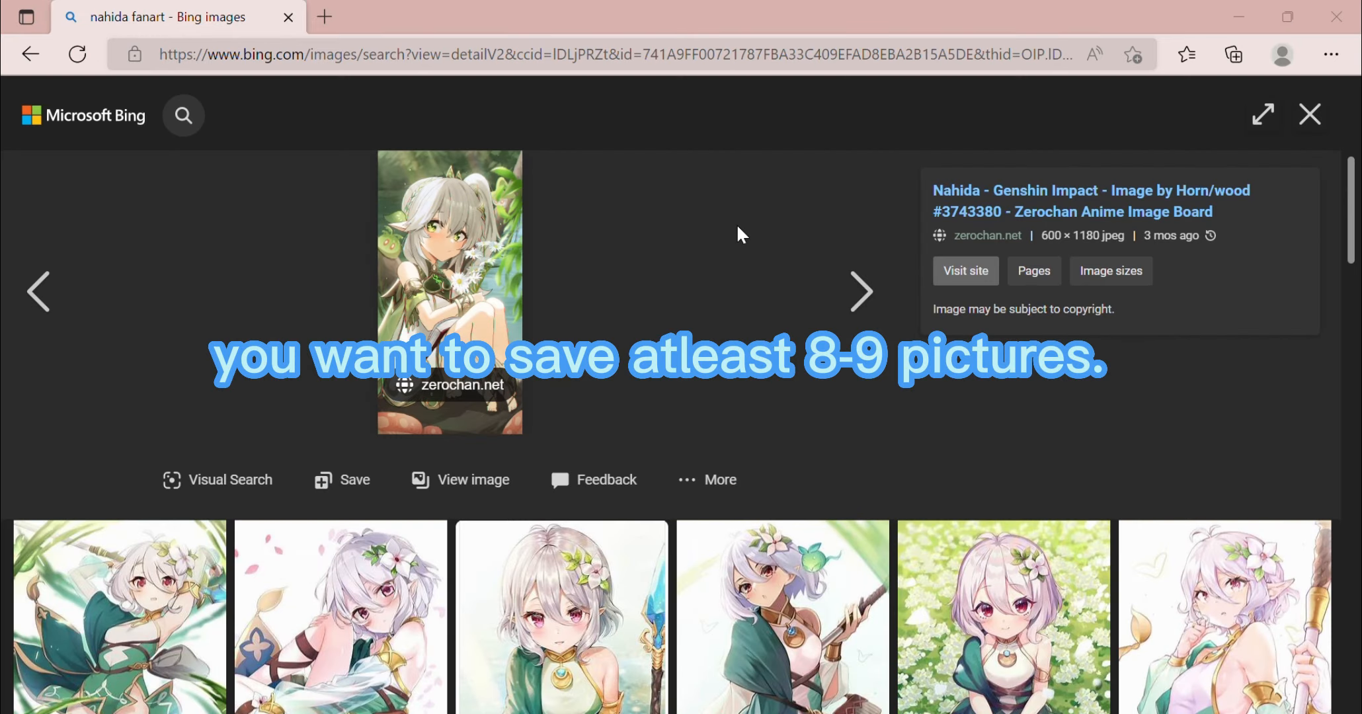
{"action": "left_click", "coordinate": [31, 55]}
{"action": "left_click", "coordinate": [616, 273]}
{"action": "scroll", "coordinate": [713, 267], "scroll_direction": "down", "scroll_amount": 5}
{"action": "scroll", "coordinate": [714, 266], "scroll_direction": "up", "scroll_amount": 5}
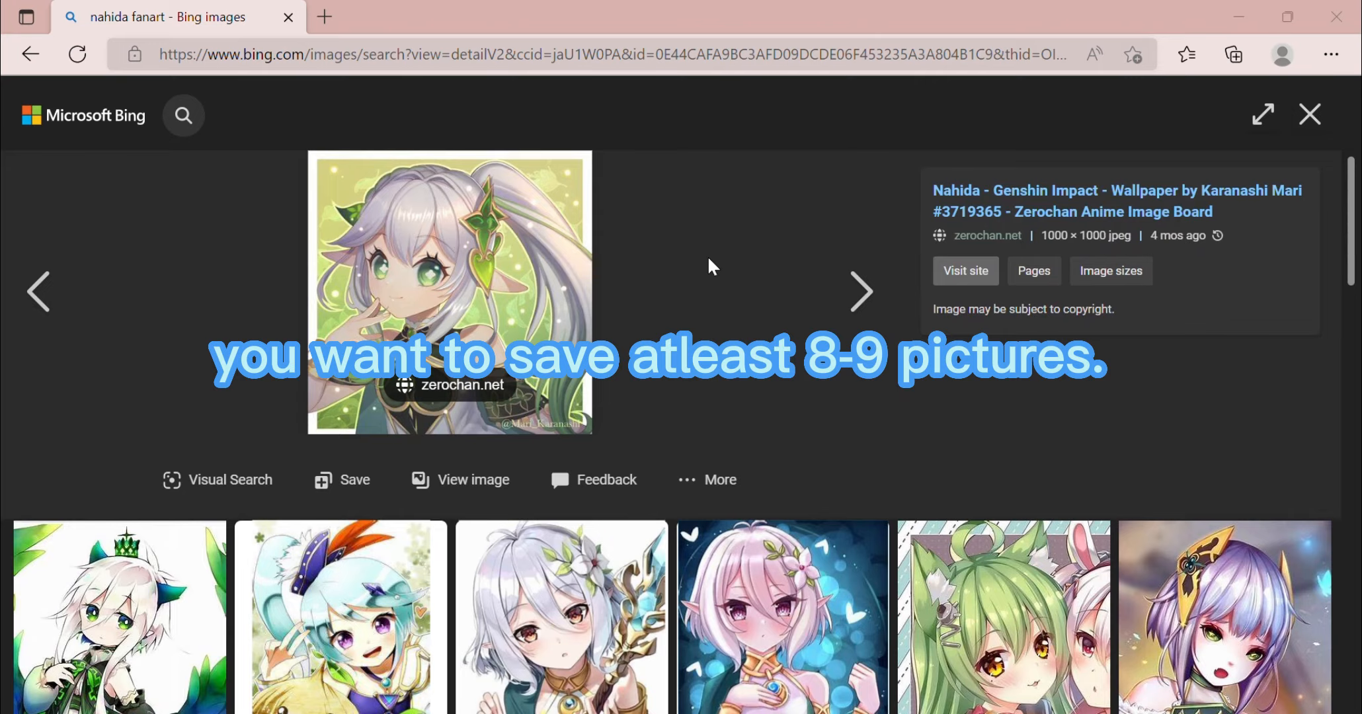
{"action": "left_click", "coordinate": [31, 54]}
{"action": "left_click", "coordinate": [126, 244]}
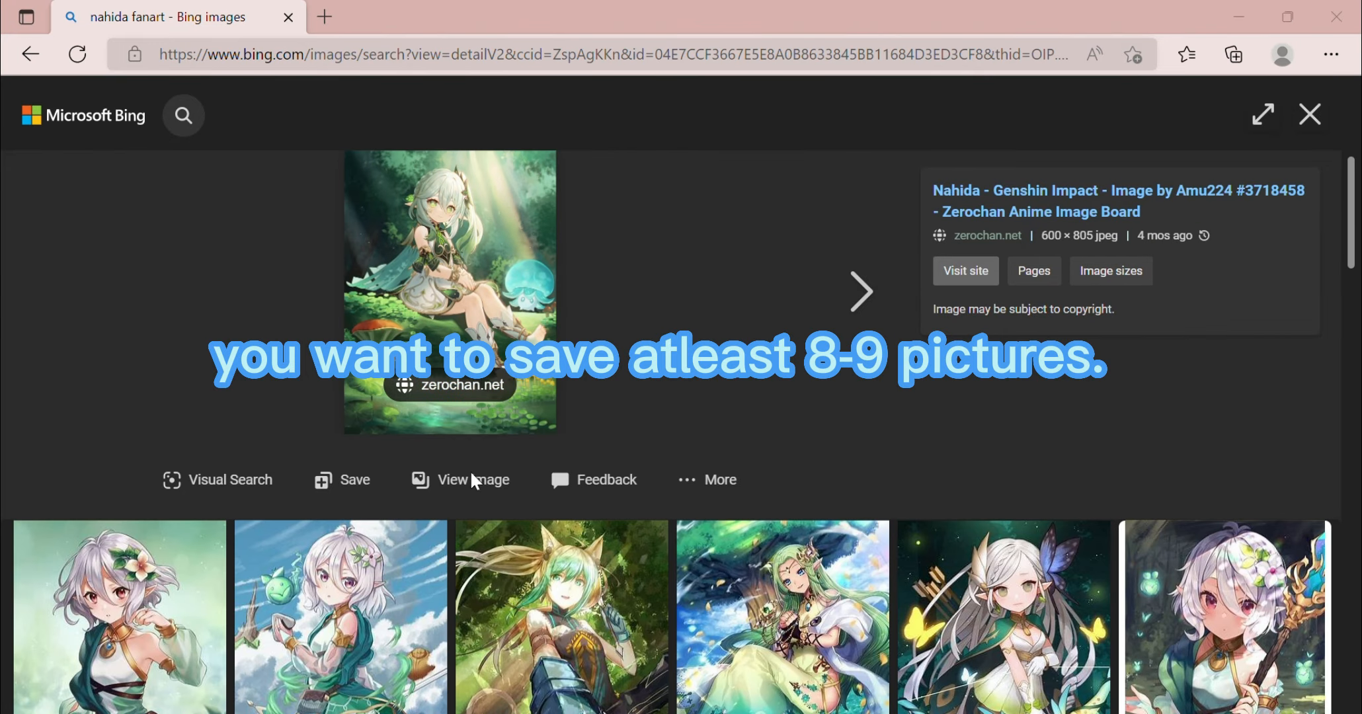
Open and save three more Nahida pictures from further down the image results, ending with the 600 × 800 mobile wallpaper
{"action": "left_click", "coordinate": [31, 54]}
{"action": "scroll", "coordinate": [952, 390], "scroll_direction": "down", "scroll_amount": 4}
{"action": "left_click", "coordinate": [992, 390]}
{"action": "left_click", "coordinate": [31, 55]}
{"action": "left_click", "coordinate": [574, 334]}
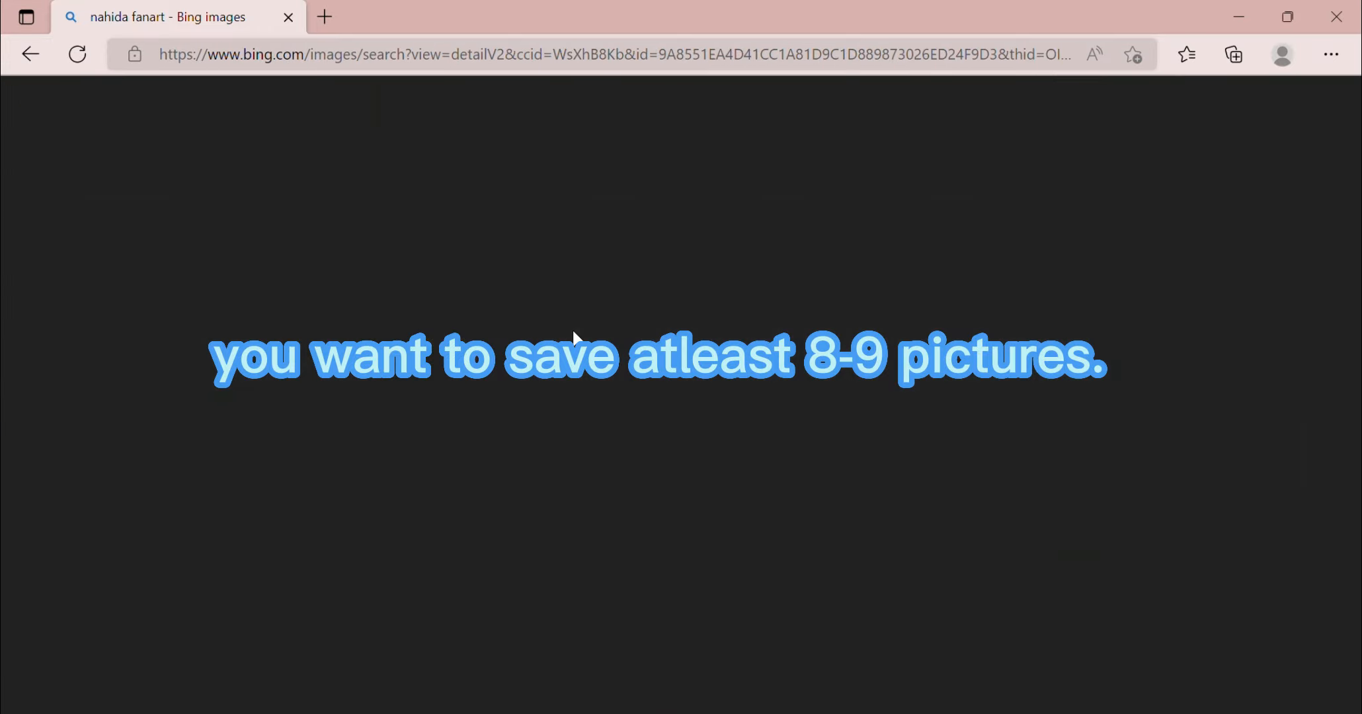
{"action": "left_click", "coordinate": [30, 54]}
{"action": "scroll", "coordinate": [815, 532], "scroll_direction": "down", "scroll_amount": 8}
{"action": "left_click", "coordinate": [992, 456]}
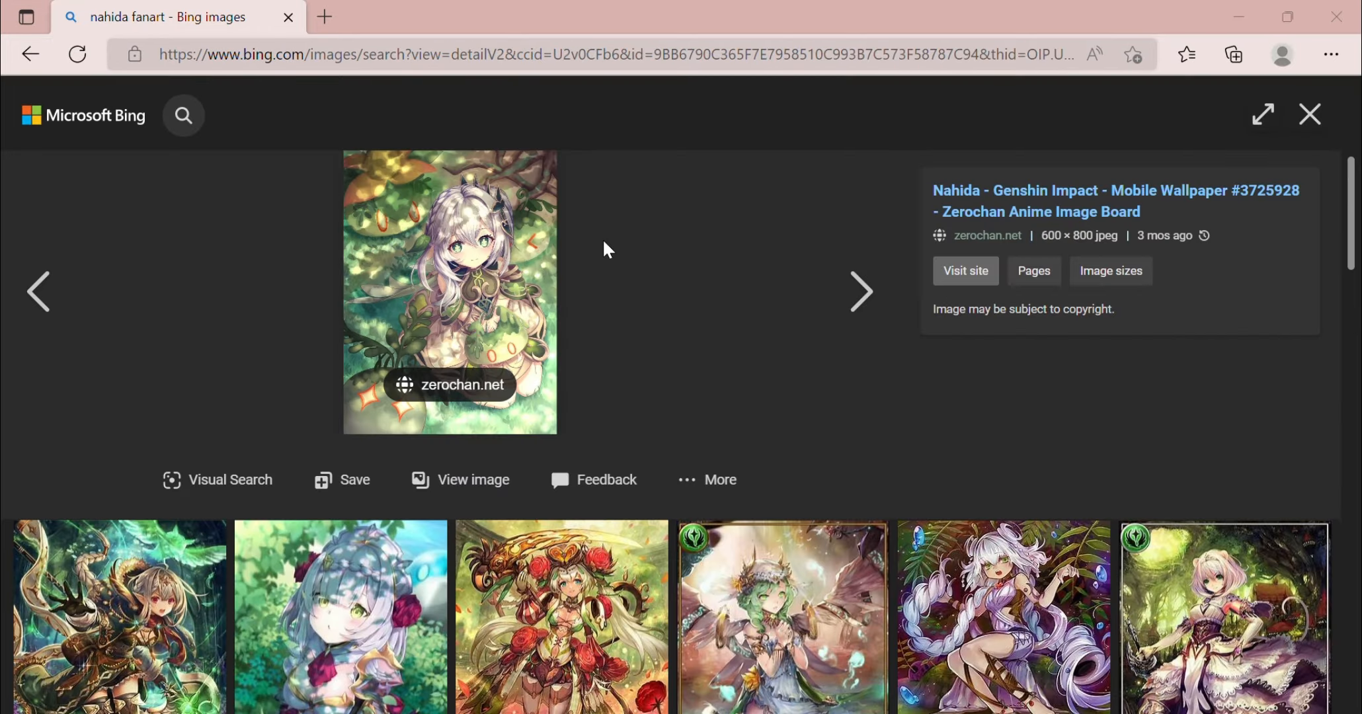
Save the 600 × 847 Nahida picture with the green leafy background from far down the image results
{"action": "left_click", "coordinate": [30, 54]}
{"action": "scroll", "coordinate": [843, 456], "scroll_direction": "down", "scroll_amount": 15}
{"action": "left_click", "coordinate": [827, 458]}
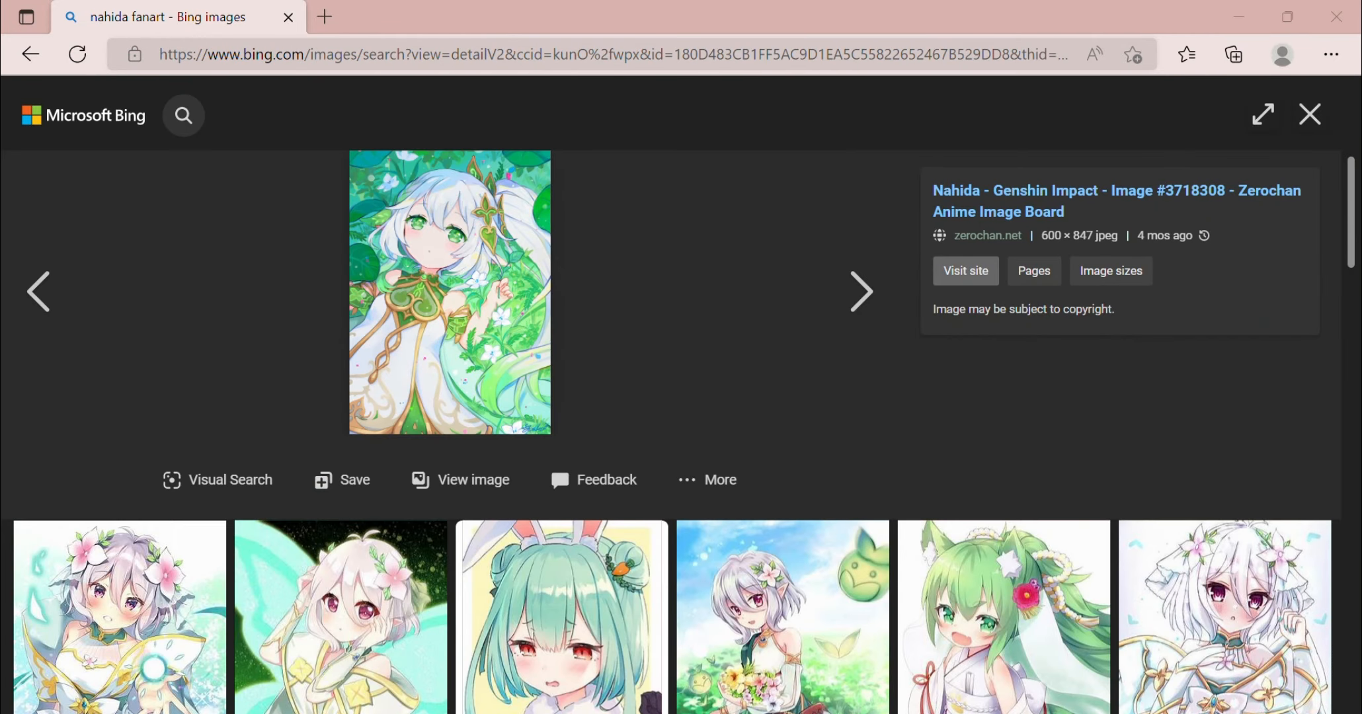
{"action": "key", "text": "Return"}
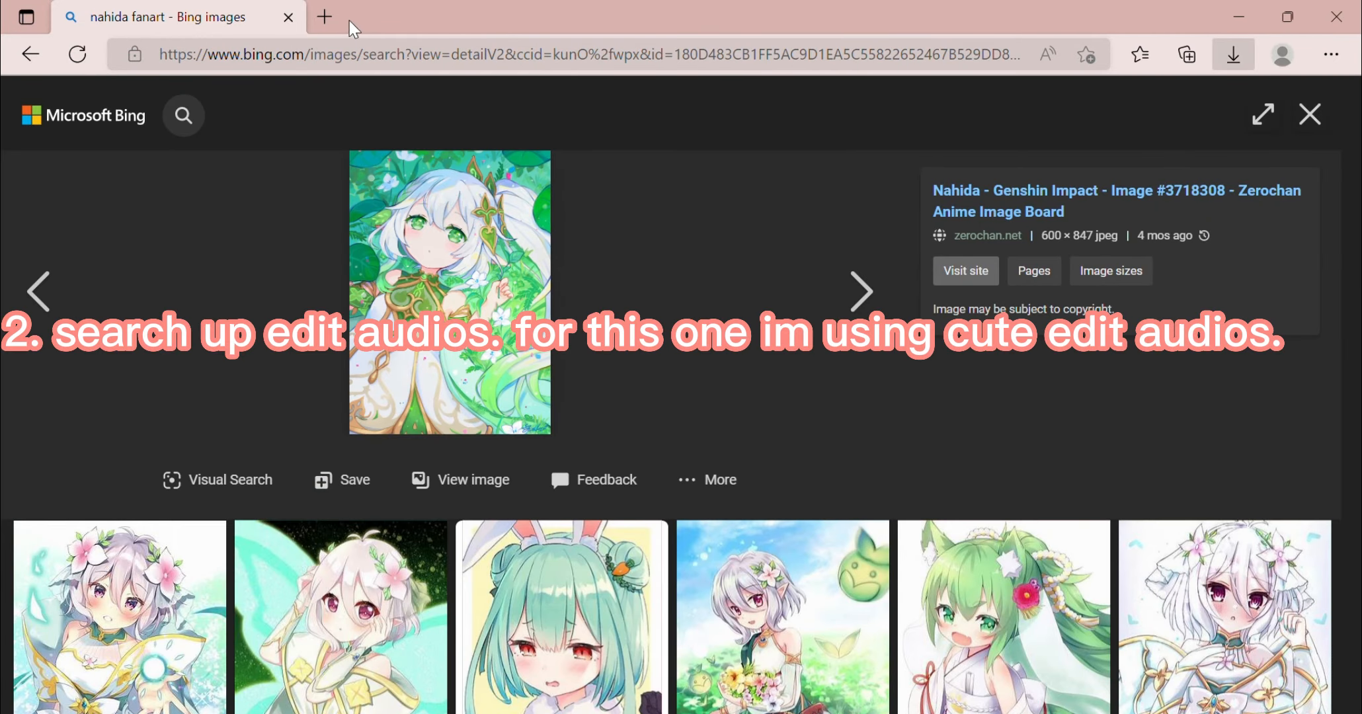
Replace the image search with a fresh browser tab and search for "edit audios cute"
{"action": "left_click", "coordinate": [324, 16]}
{"action": "left_click", "coordinate": [287, 18]}
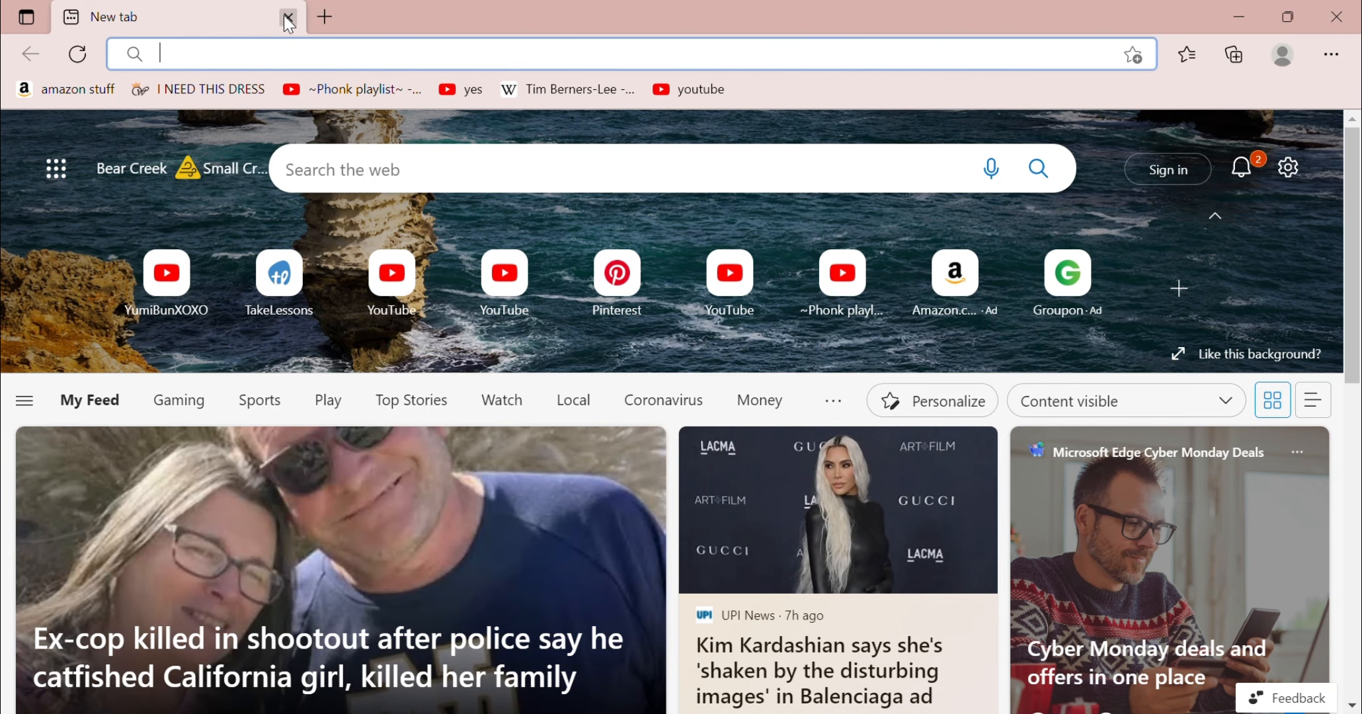
{"action": "type", "text": "edit audios"}
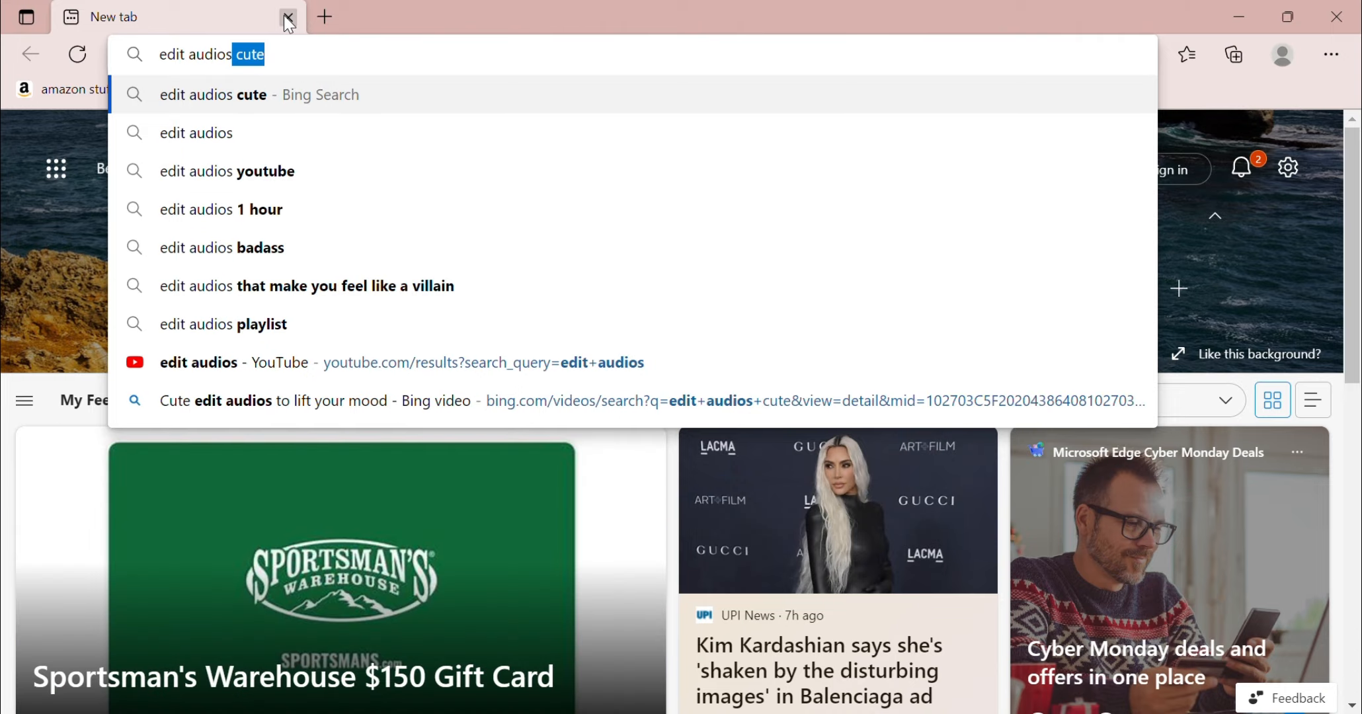
{"action": "key", "text": "Return"}
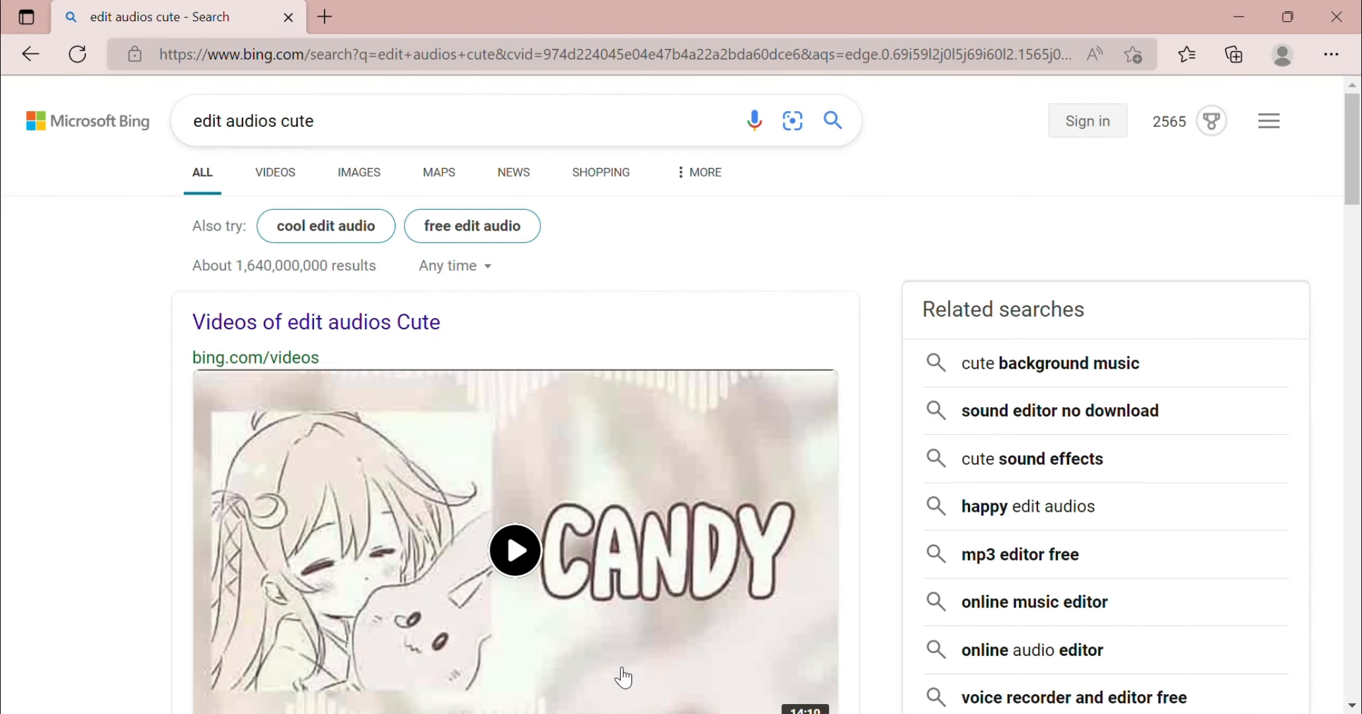
Open the "music edit audio tiktok in so cute day" video from the results and close the search results tab
{"action": "scroll", "coordinate": [570, 365], "scroll_direction": "down", "scroll_amount": 7}
{"action": "scroll", "coordinate": [570, 365], "scroll_direction": "down", "scroll_amount": 2}
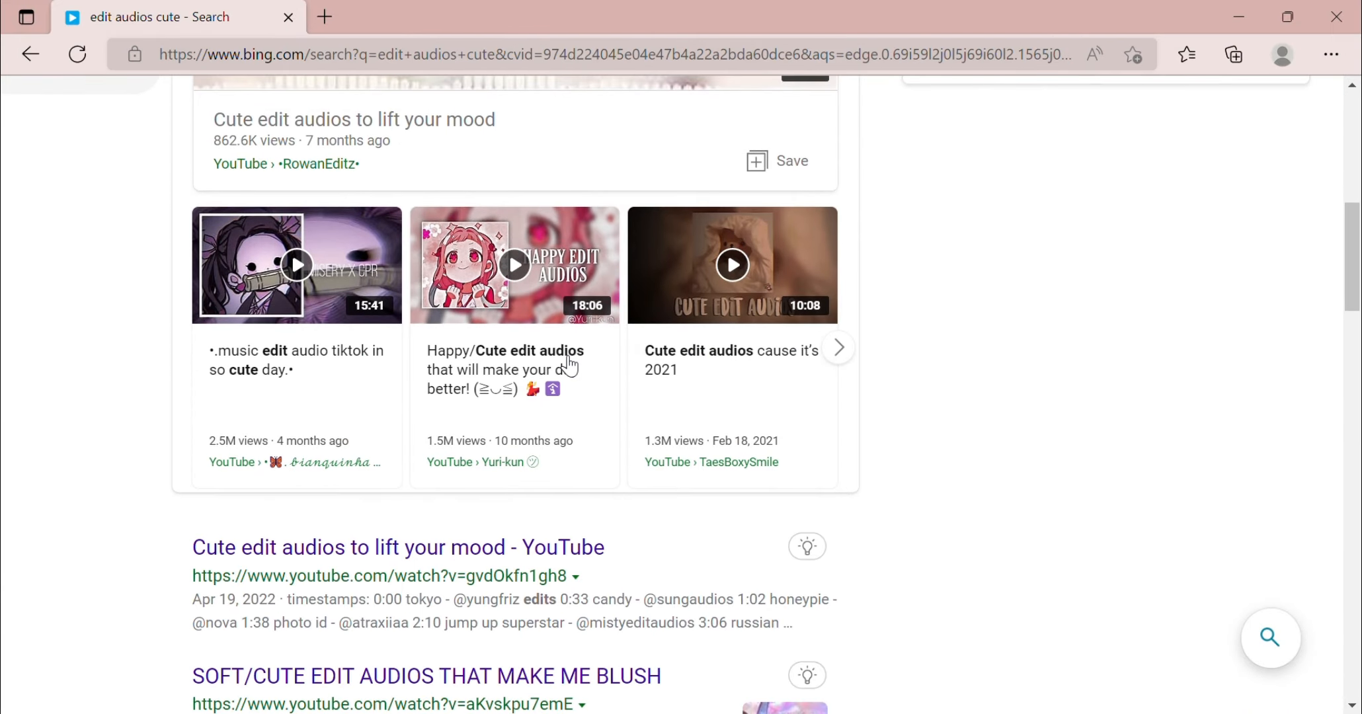
{"action": "left_click", "coordinate": [283, 377]}
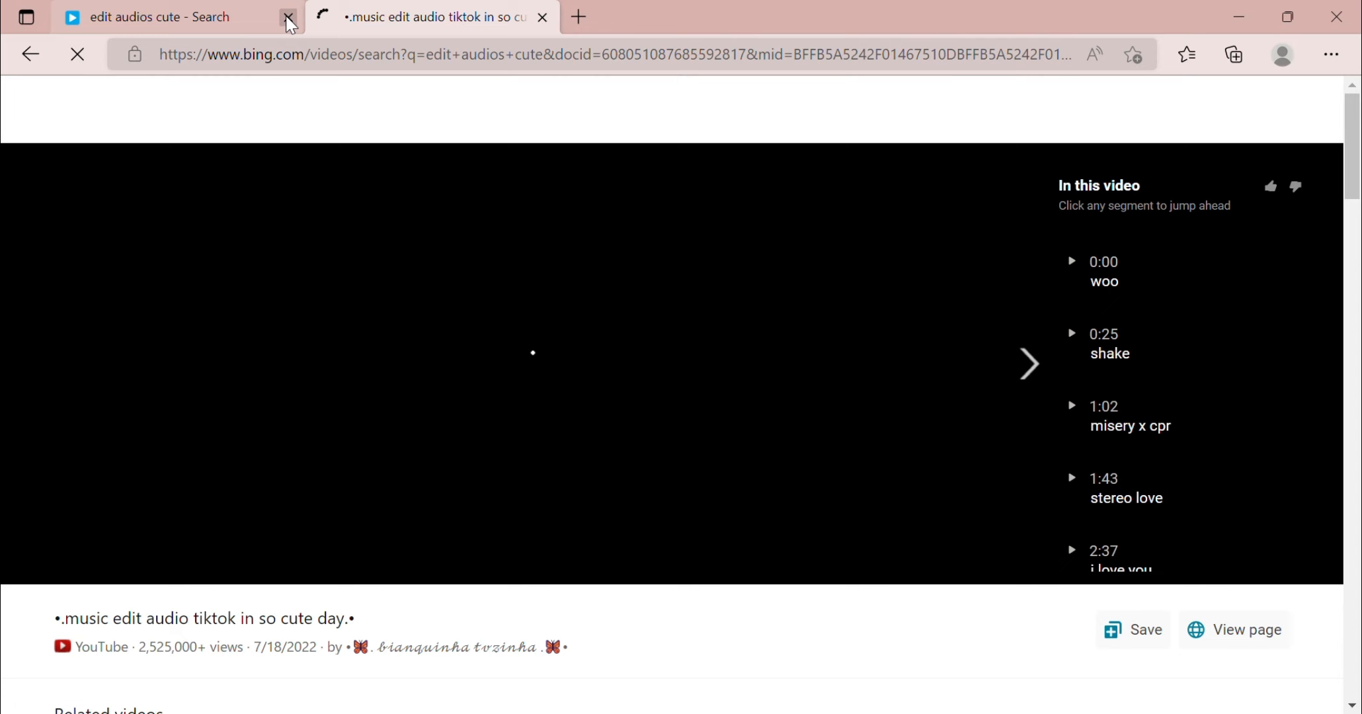
{"action": "left_click", "coordinate": [288, 18]}
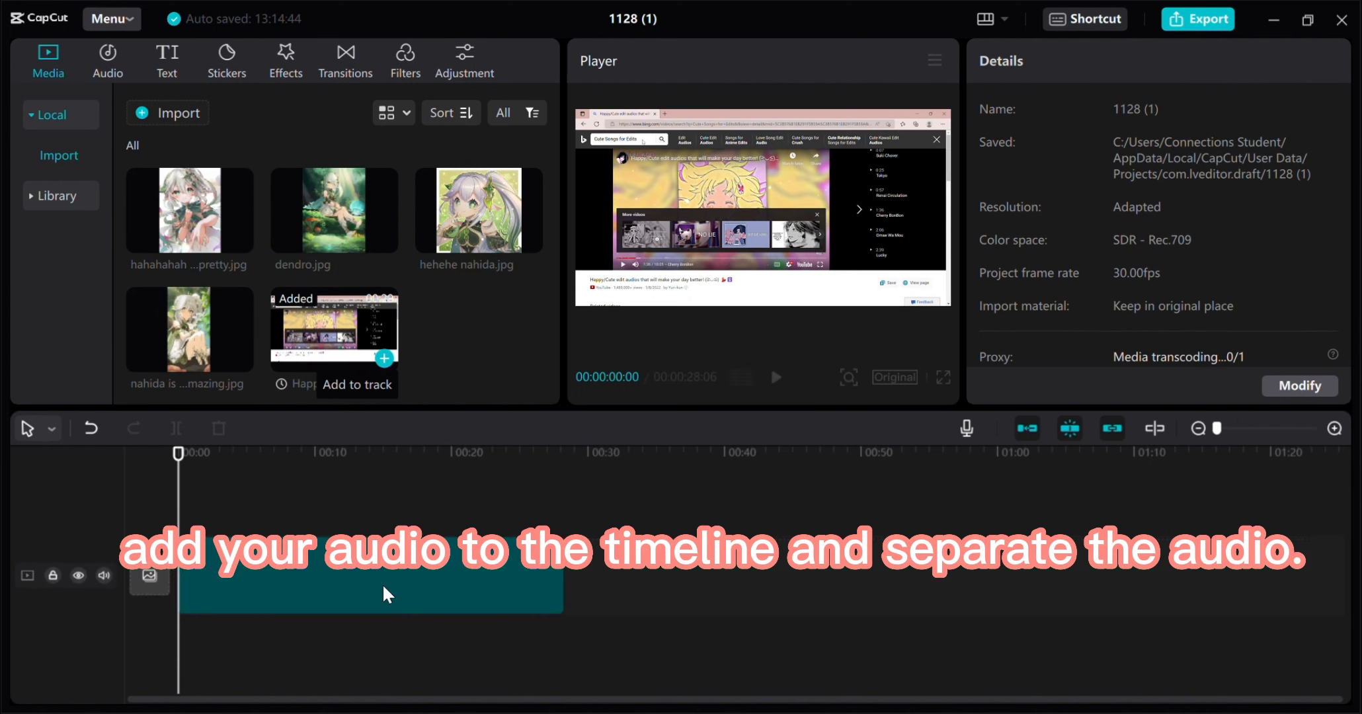
Separate the audio from the Happy_Cute video clip on the timeline and delete the leftover video
{"action": "left_click", "coordinate": [386, 594]}
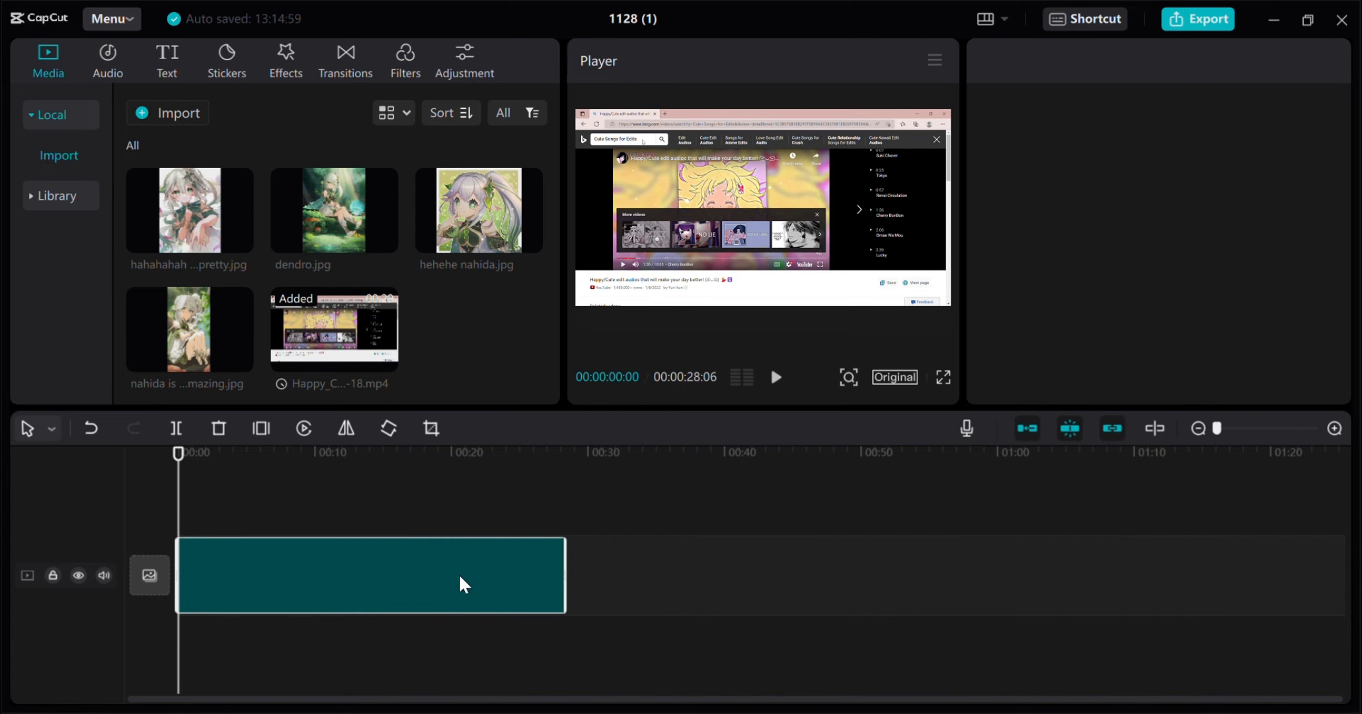
{"action": "key", "text": "ctrl+shift+s"}
{"action": "key", "text": "Delete"}
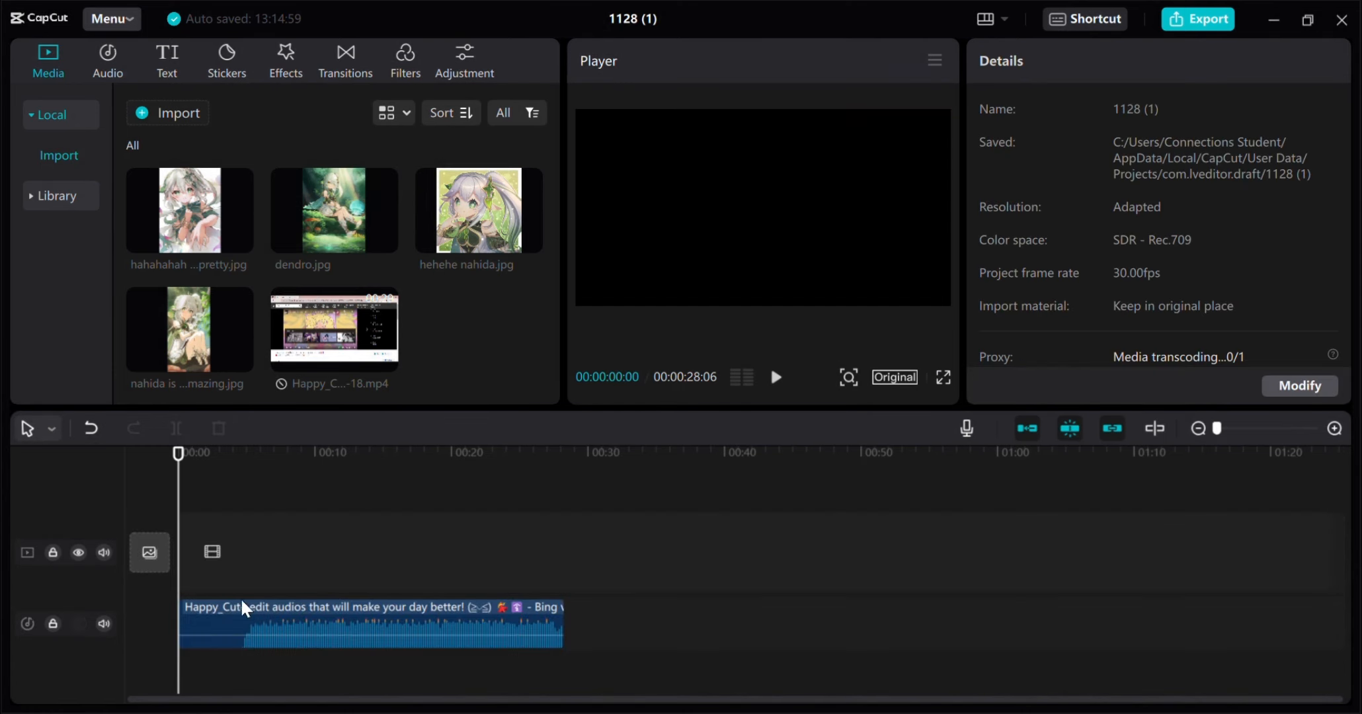
Split the audio clip at 00:00:04:02, delete the silent first part and move the rest to the timeline start
{"action": "left_click_drag", "start_coordinate": [213, 476], "coordinate": [237, 490]}
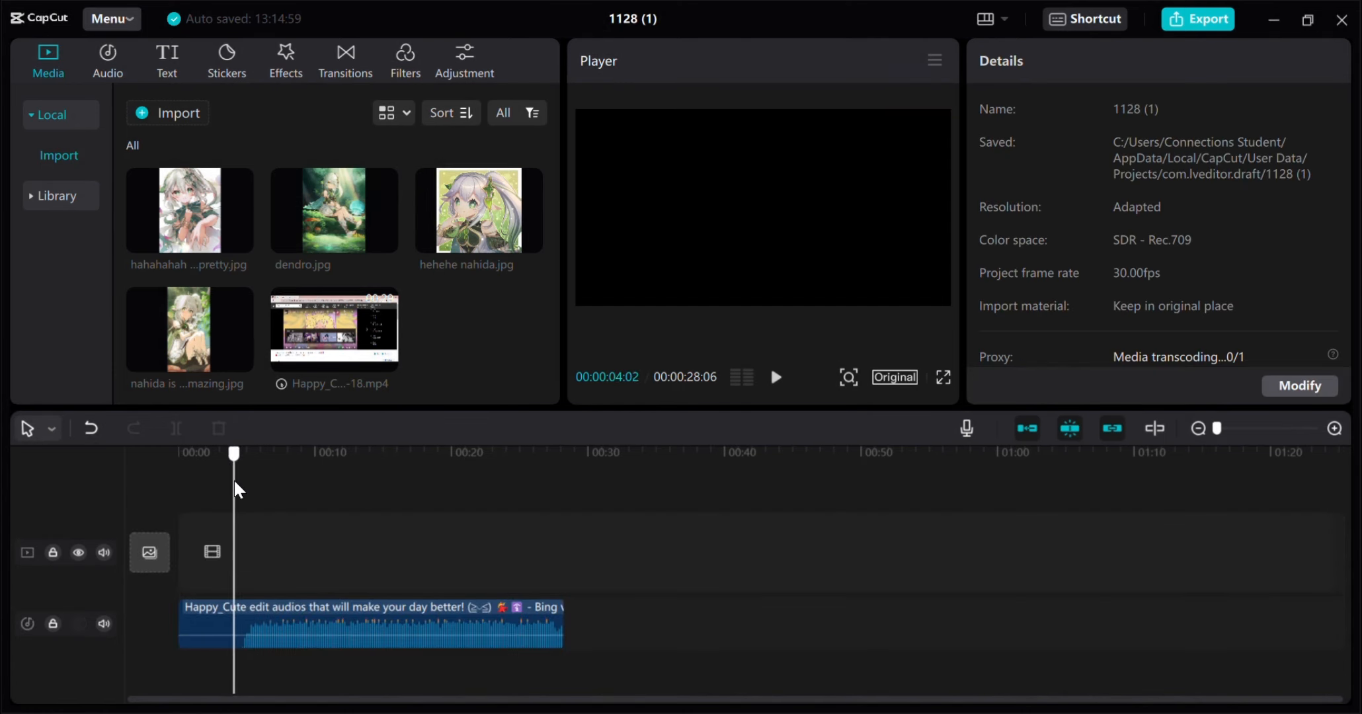
{"action": "left_click", "coordinate": [191, 621]}
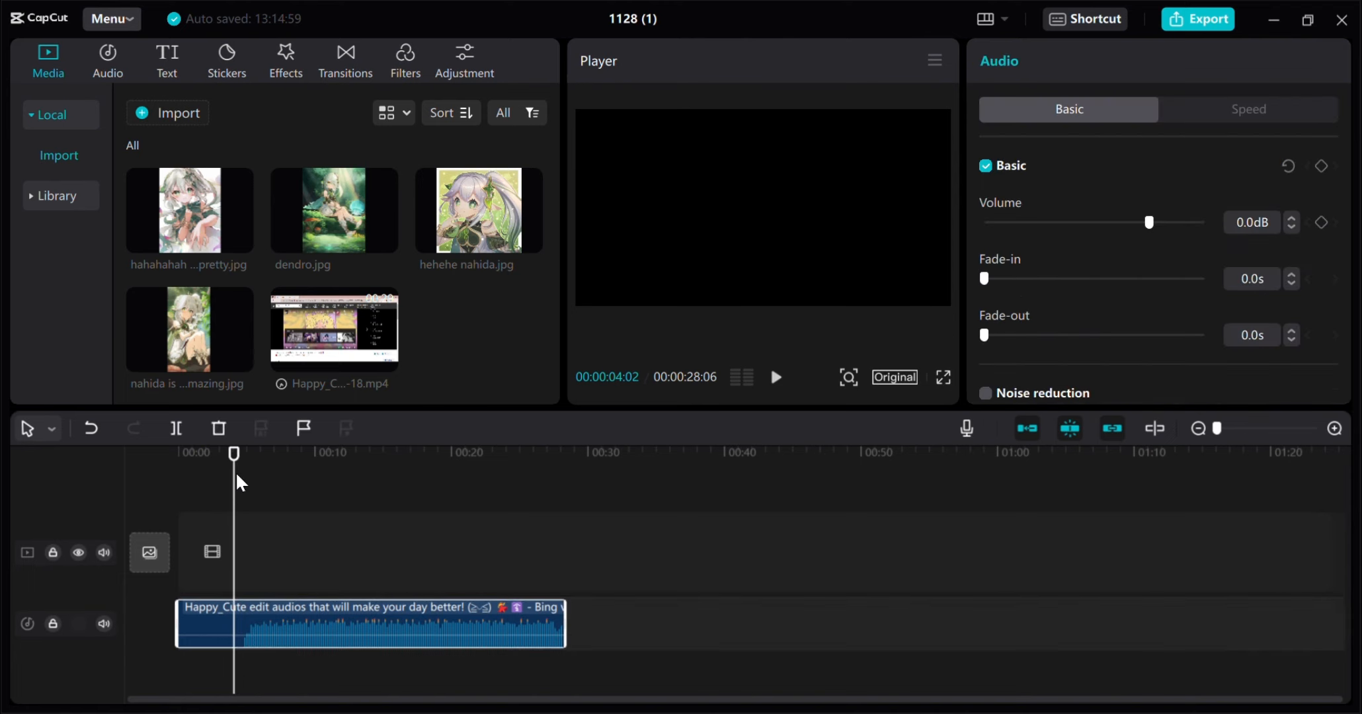
{"action": "left_click", "coordinate": [175, 428]}
{"action": "left_click", "coordinate": [201, 628]}
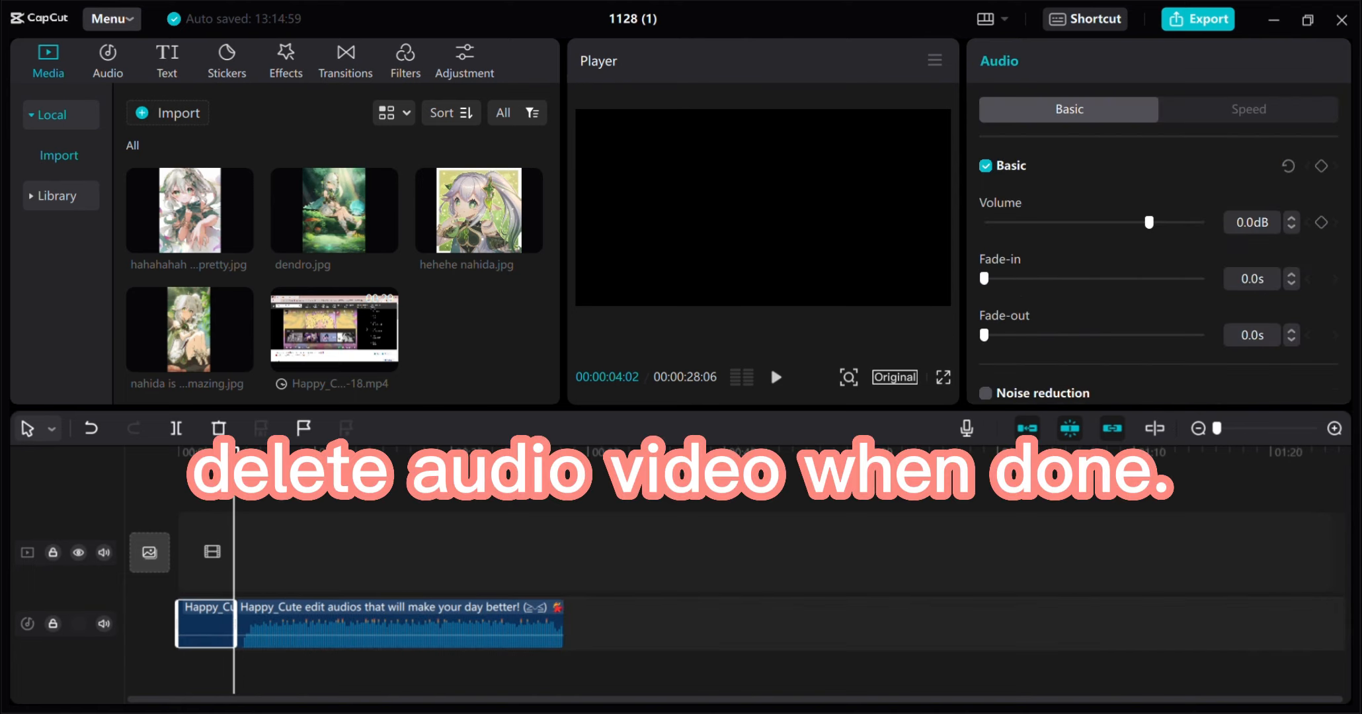
{"action": "key", "text": "Delete"}
{"action": "left_click_drag", "start_coordinate": [274, 632], "coordinate": [192, 645]}
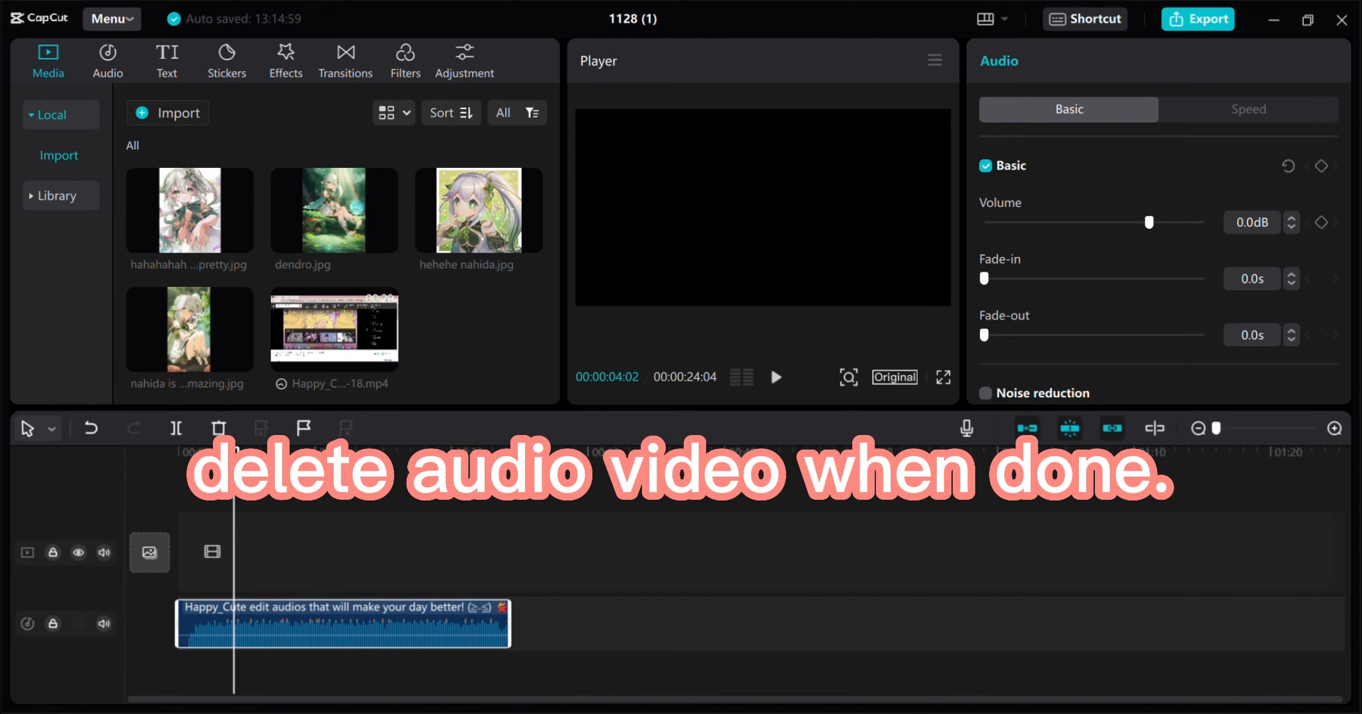
Add the hehehe nahida.jpg image at the very start of the timeline
{"action": "left_click", "coordinate": [61, 502]}
{"action": "left_click_drag", "start_coordinate": [231, 456], "coordinate": [56, 478]}
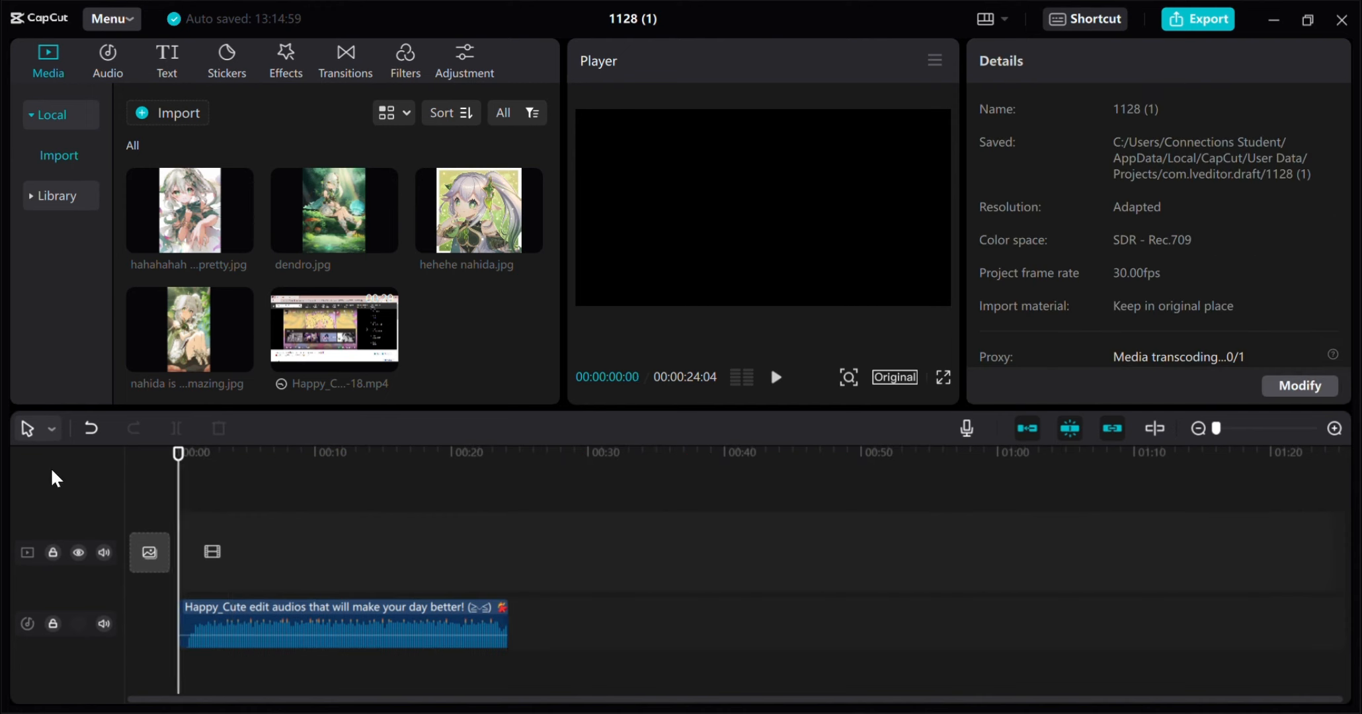
{"action": "left_click", "coordinate": [529, 239]}
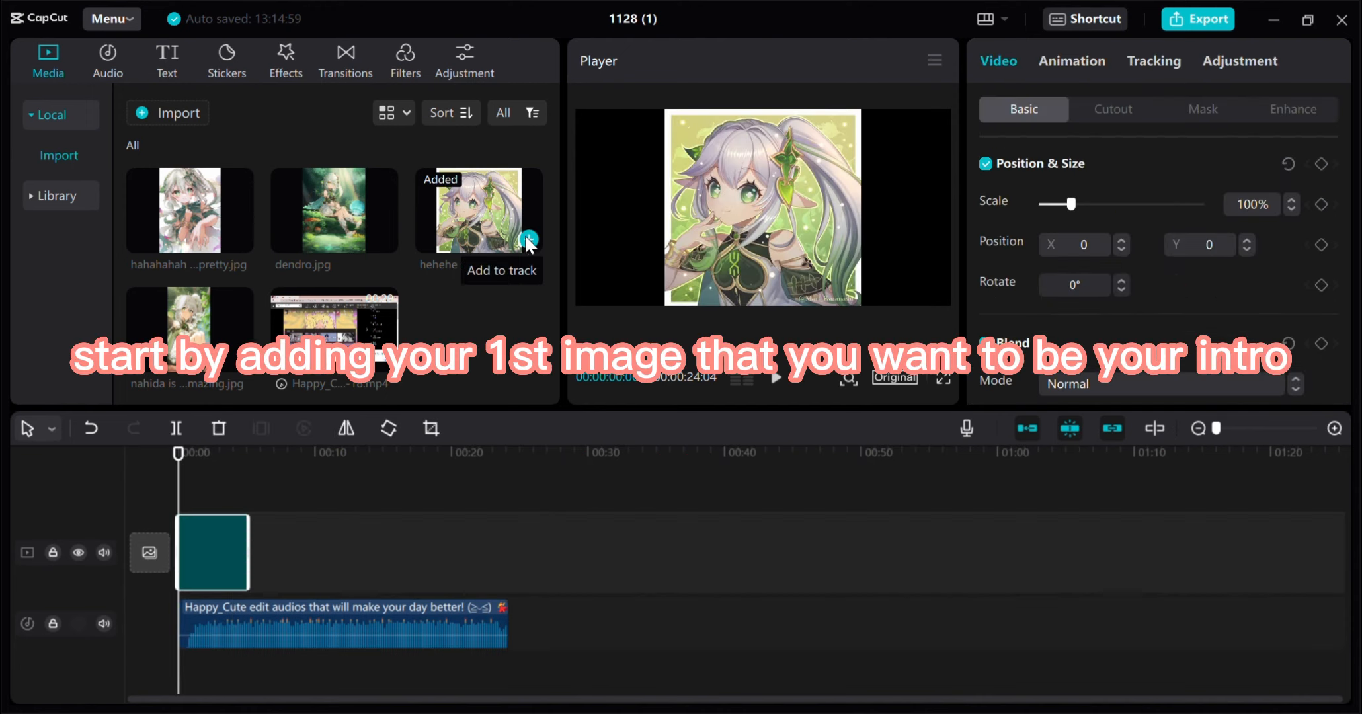
Apply the Electric Light Border effect over the first image, match its length to the image and set its Strength to 0
{"action": "left_click", "coordinate": [293, 64]}
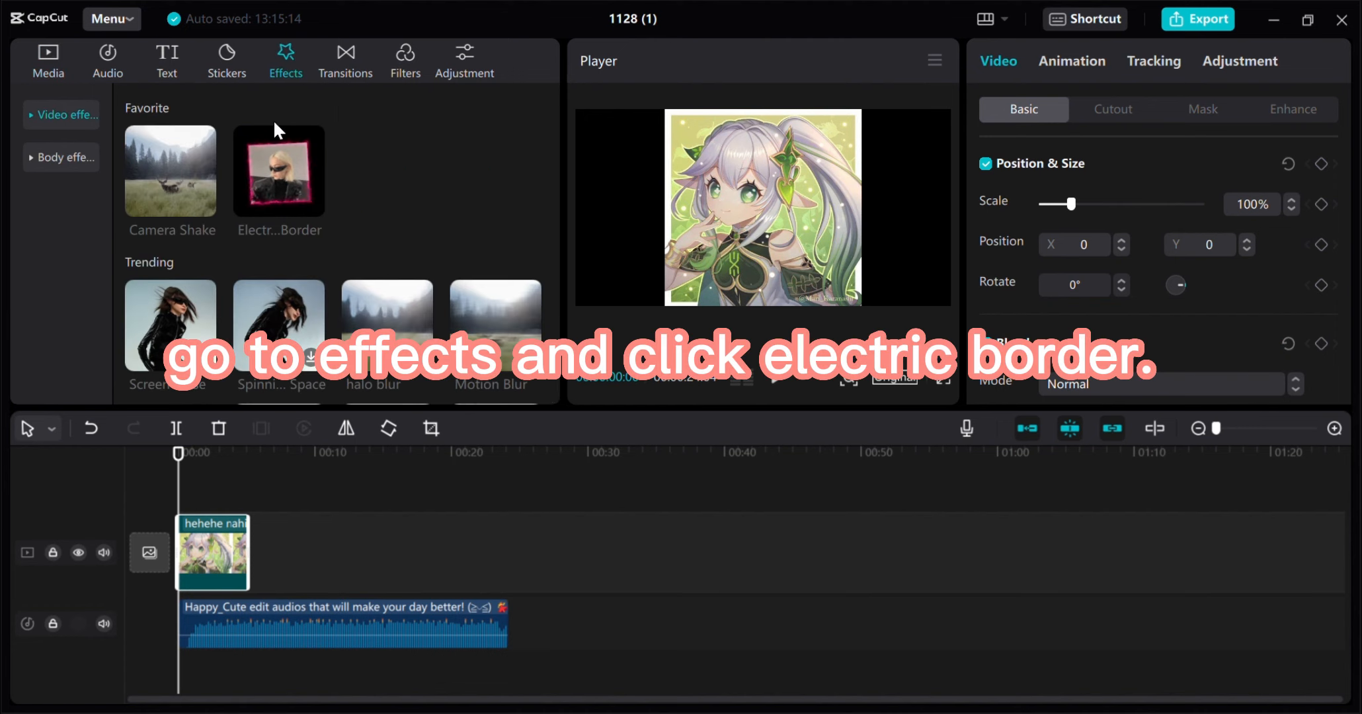
{"action": "left_click", "coordinate": [311, 204]}
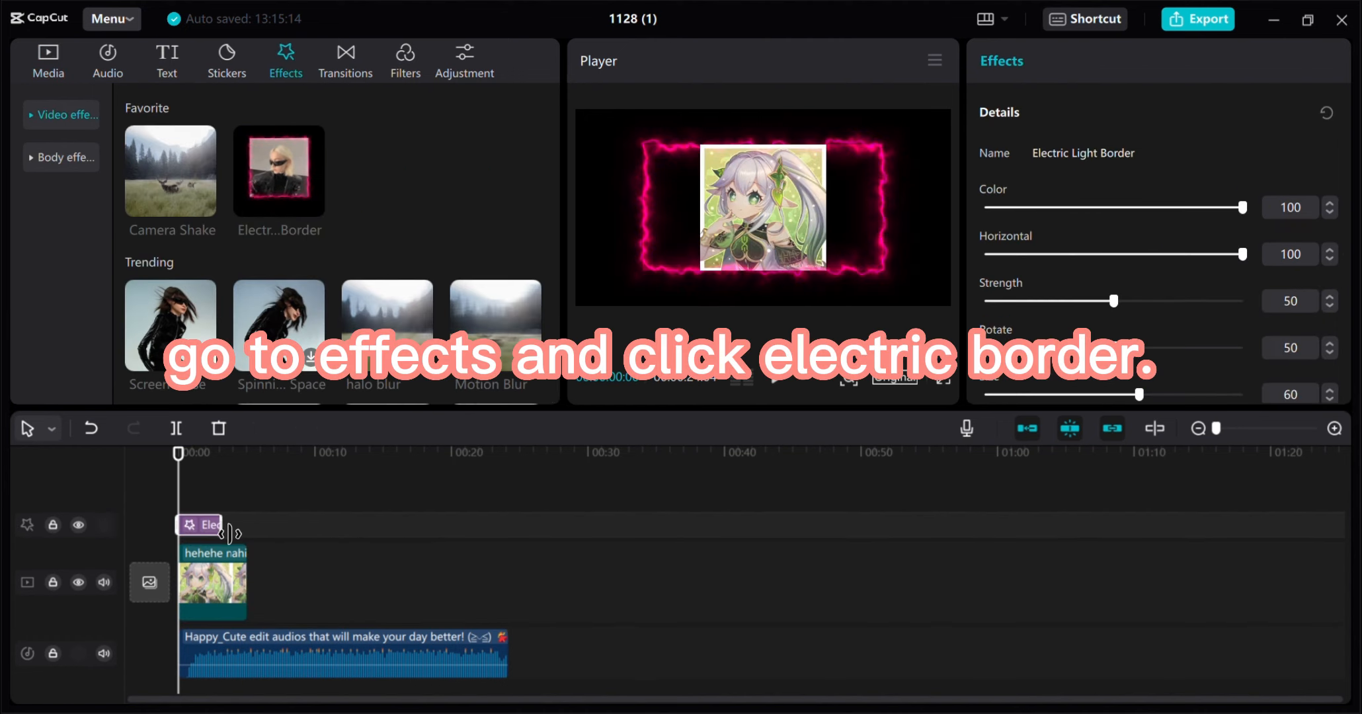
{"action": "left_click_drag", "start_coordinate": [230, 533], "coordinate": [250, 533]}
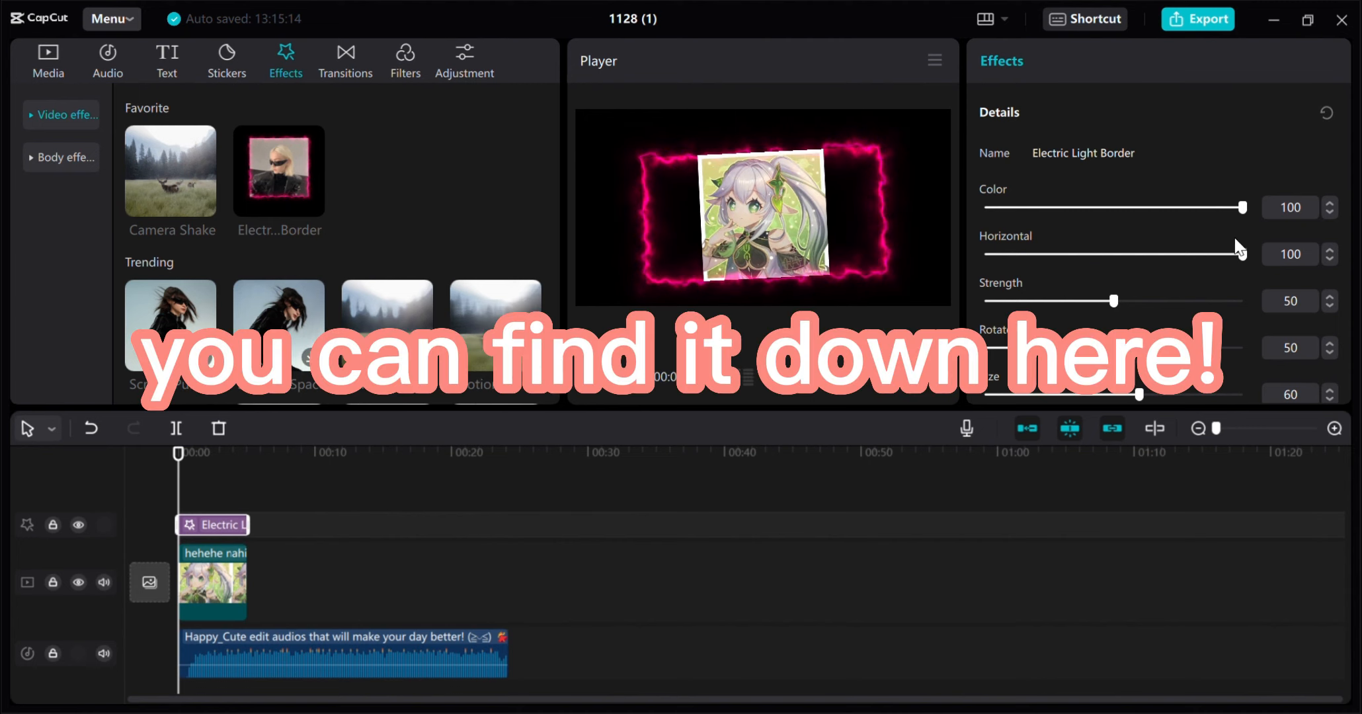
{"action": "left_click_drag", "start_coordinate": [1117, 302], "coordinate": [906, 307]}
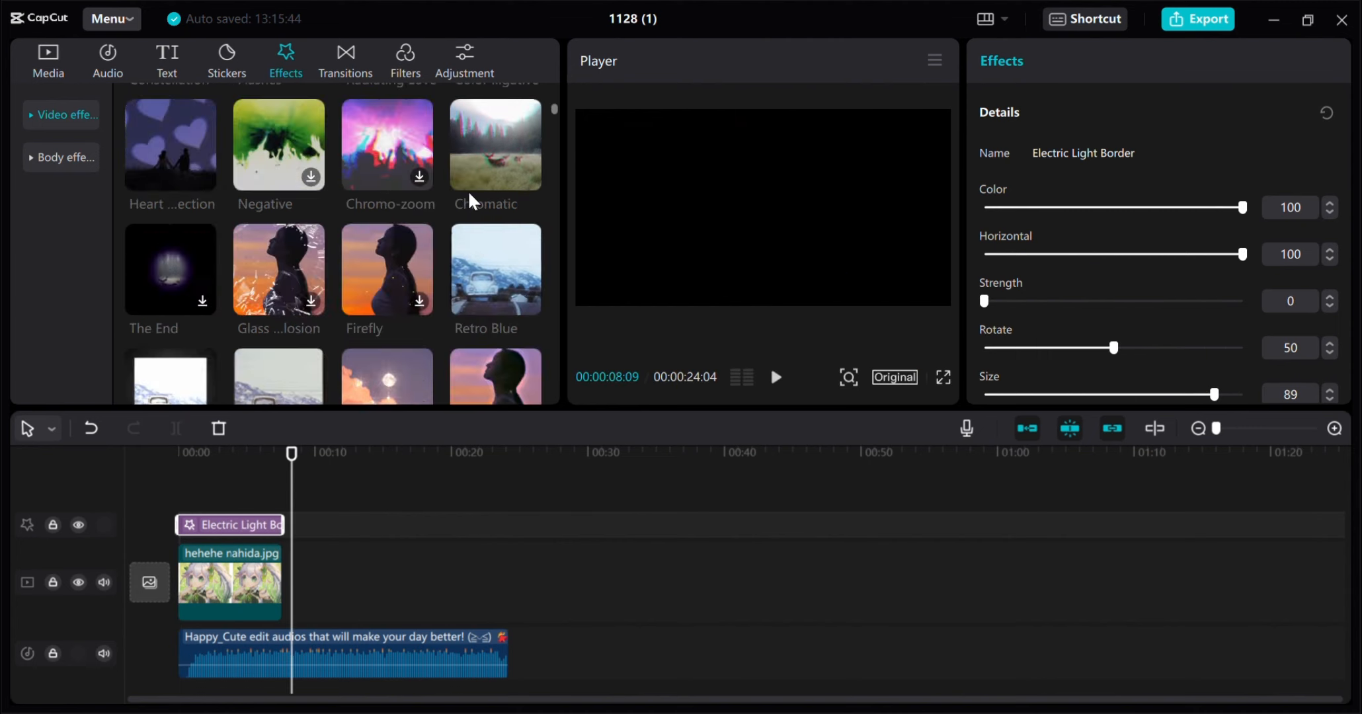
Locate Electric Light Border in the Spark effects, extend its timeline clip to the end of the lengthened image and set Strength to 0
{"action": "scroll", "coordinate": [471, 198], "scroll_direction": "down", "scroll_amount": 10}
{"action": "scroll", "coordinate": [472, 200], "scroll_direction": "down", "scroll_amount": 10}
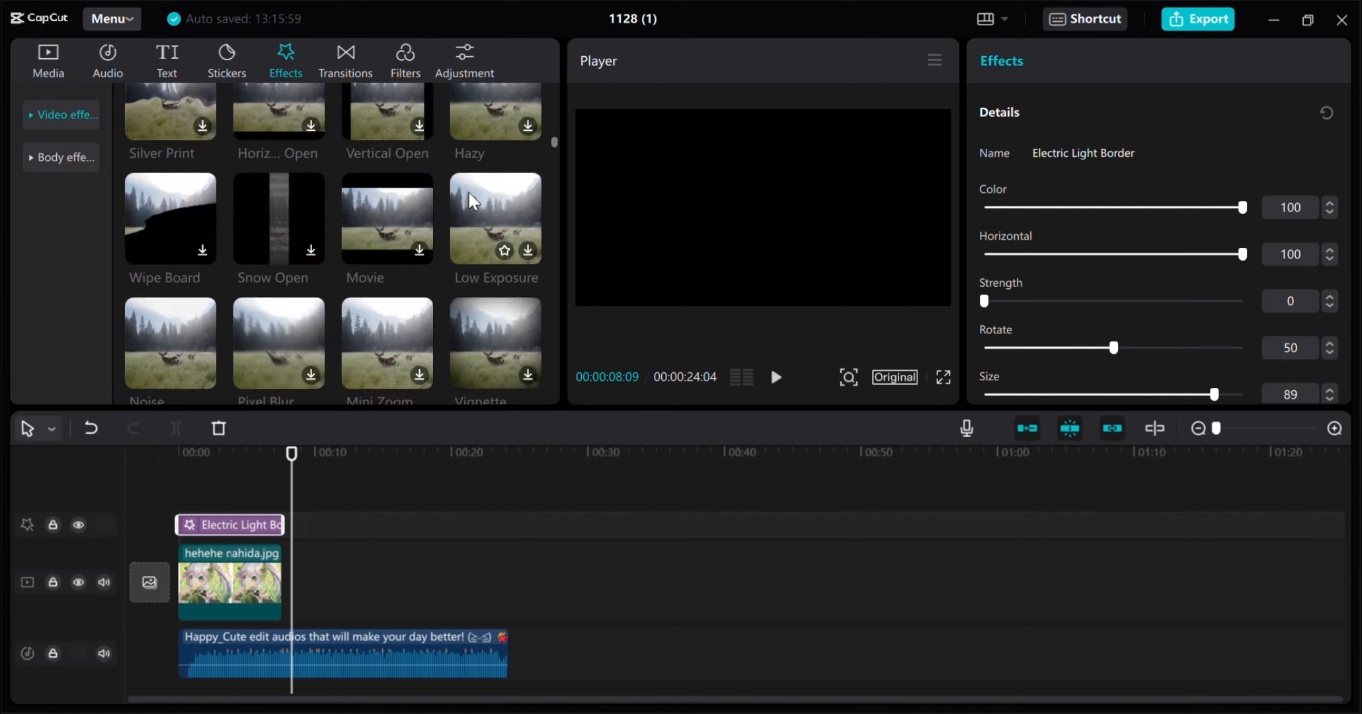
{"action": "scroll", "coordinate": [472, 200], "scroll_direction": "down", "scroll_amount": 10}
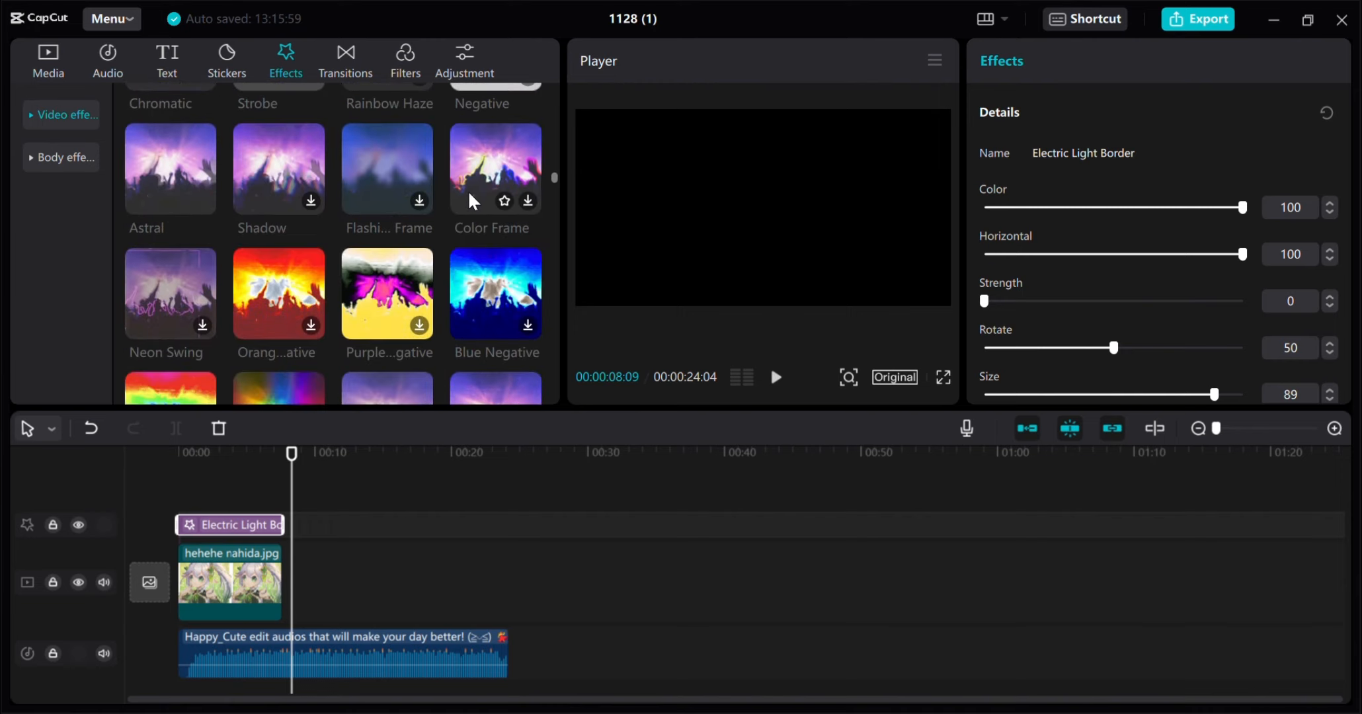
{"action": "scroll", "coordinate": [472, 201], "scroll_direction": "down", "scroll_amount": 10}
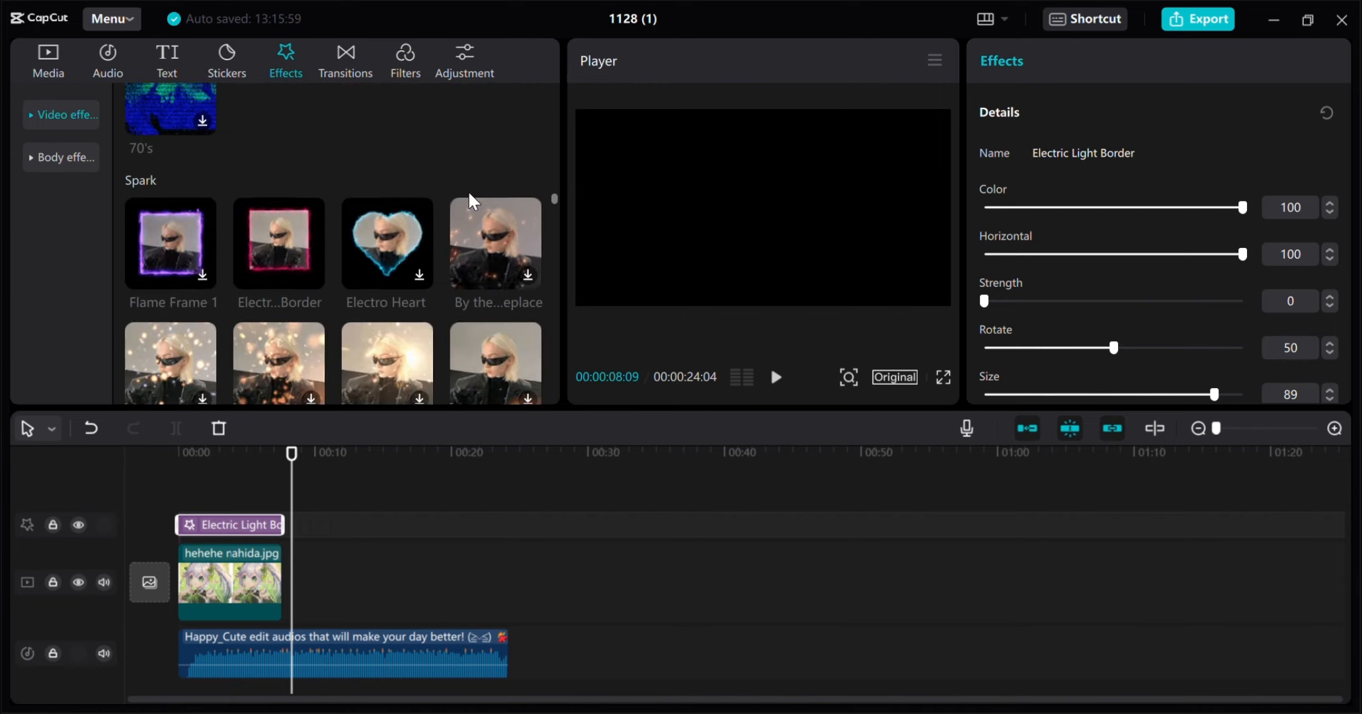
{"action": "scroll", "coordinate": [472, 201], "scroll_direction": "up", "scroll_amount": 1}
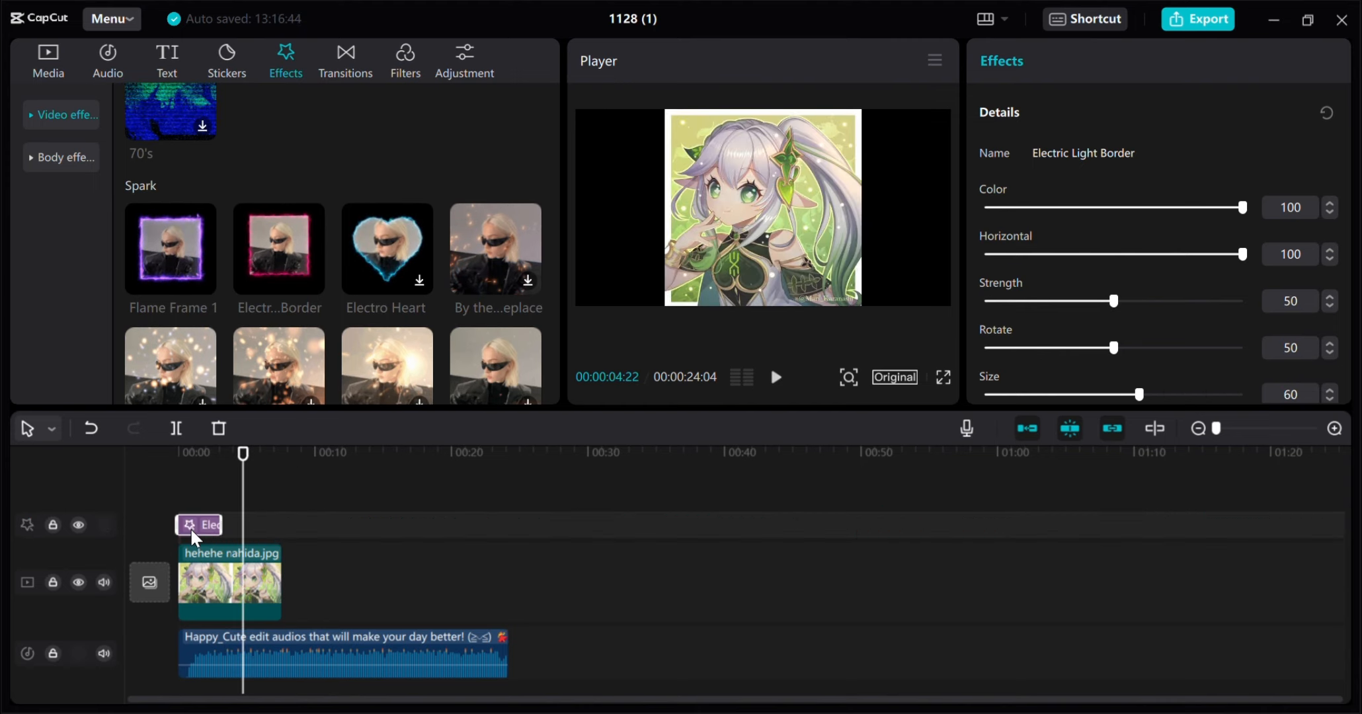
{"action": "left_click_drag", "start_coordinate": [228, 539], "coordinate": [289, 542]}
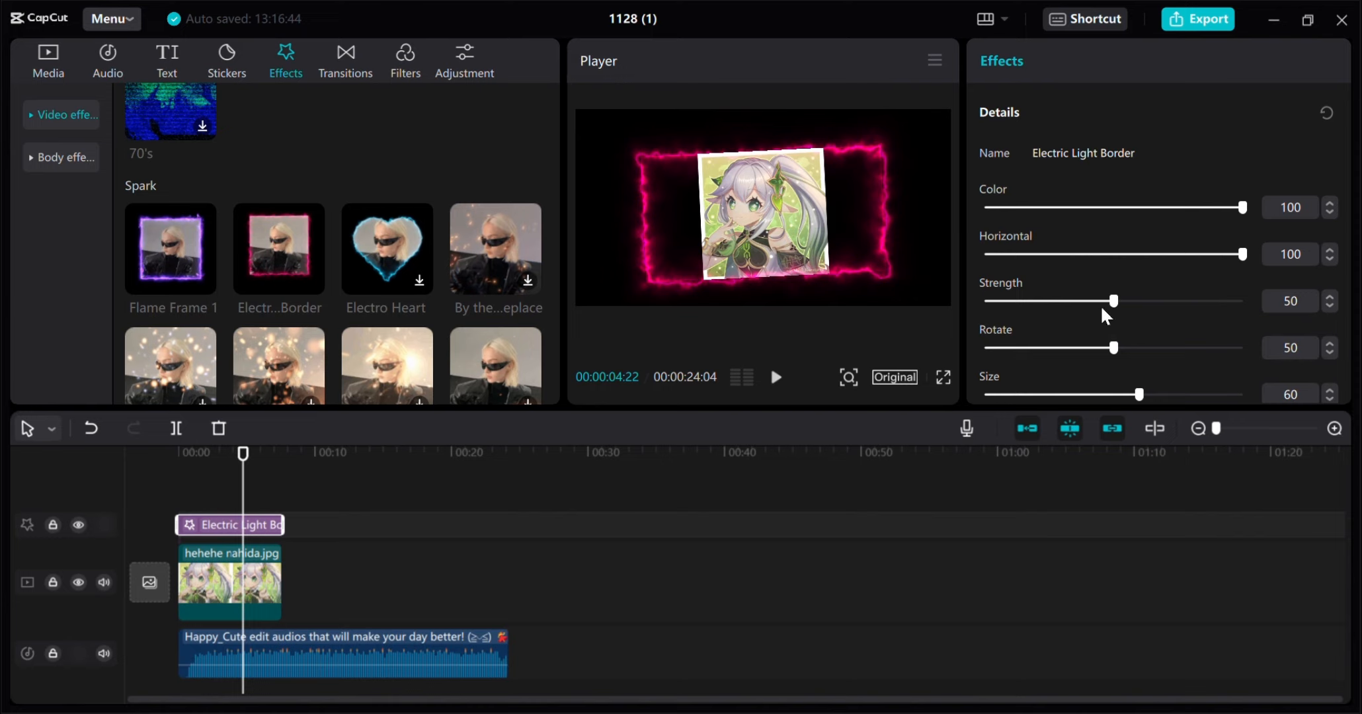
{"action": "left_click_drag", "start_coordinate": [1103, 311], "coordinate": [982, 306]}
Play the timeline to 00:00:08:07 and extend the first image and its border effect to that point
{"action": "left_click", "coordinate": [775, 378]}
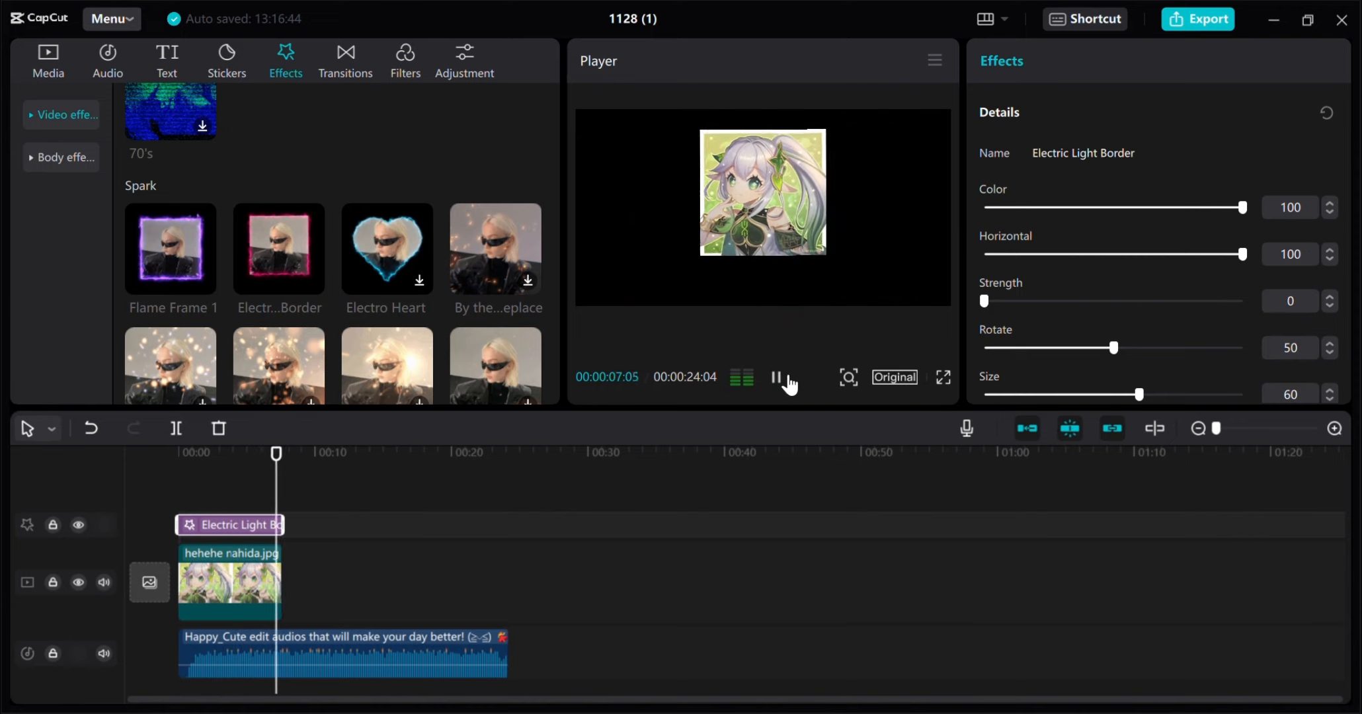
{"action": "left_click", "coordinate": [271, 574]}
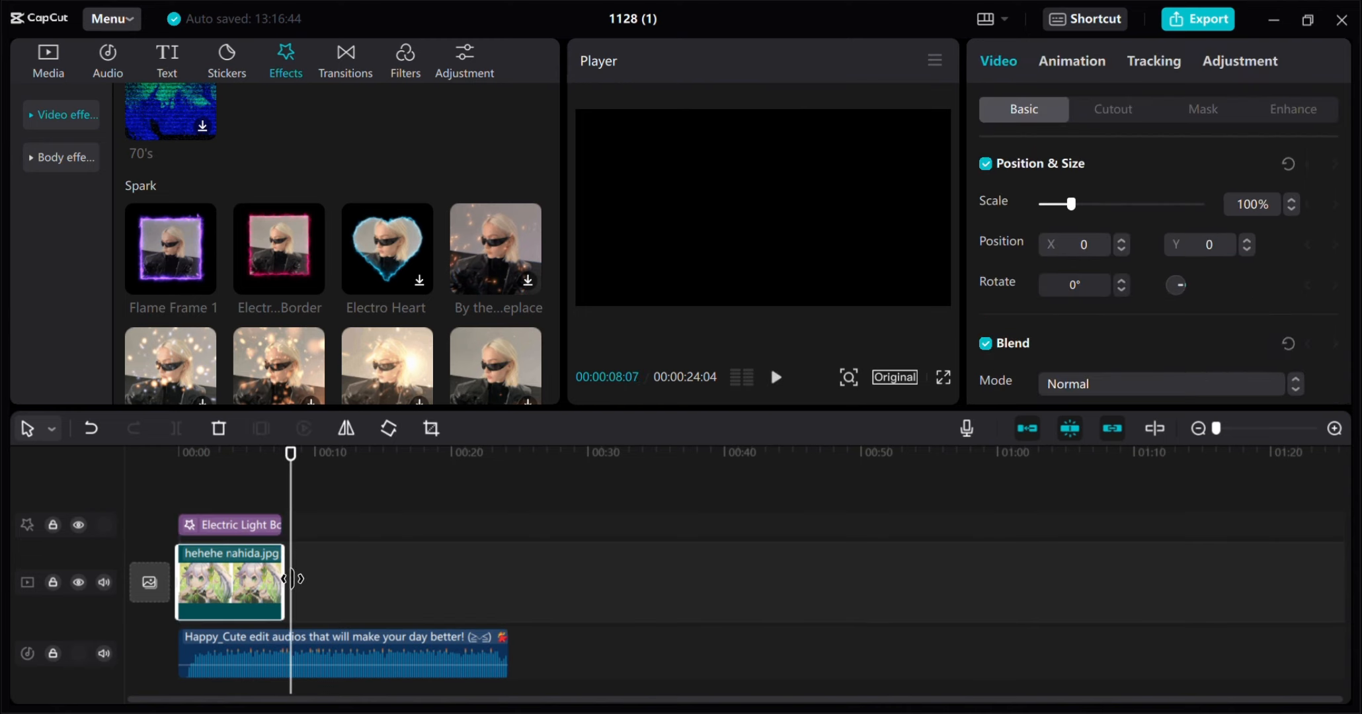
{"action": "left_click", "coordinate": [259, 524]}
{"action": "left_click_drag", "start_coordinate": [281, 525], "coordinate": [292, 526]}
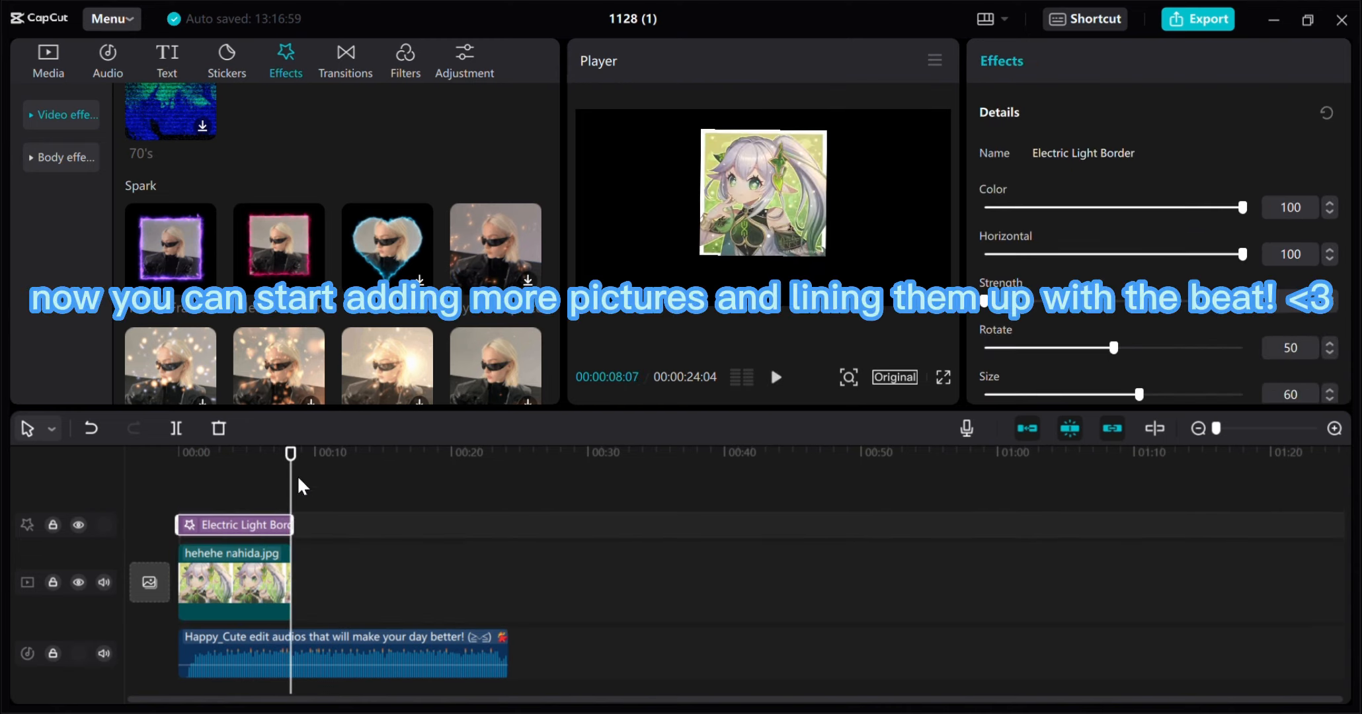
Add the six unused Nahida images to the timeline directly after the first image, with ily nahida.jpg coming second
{"action": "left_click", "coordinate": [47, 63]}
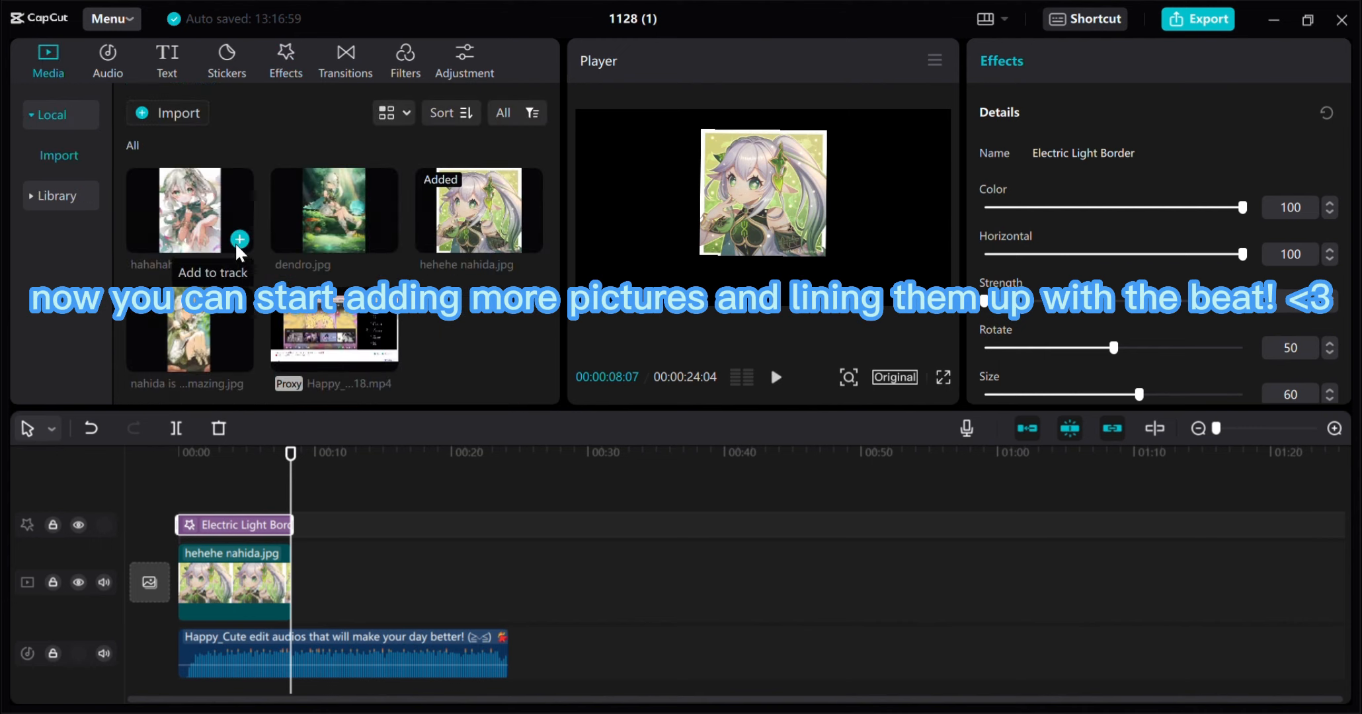
{"action": "left_click", "coordinate": [239, 240]}
{"action": "left_click", "coordinate": [384, 240]}
{"action": "left_click", "coordinate": [240, 358]}
{"action": "scroll", "coordinate": [264, 351], "scroll_direction": "up", "scroll_amount": 2}
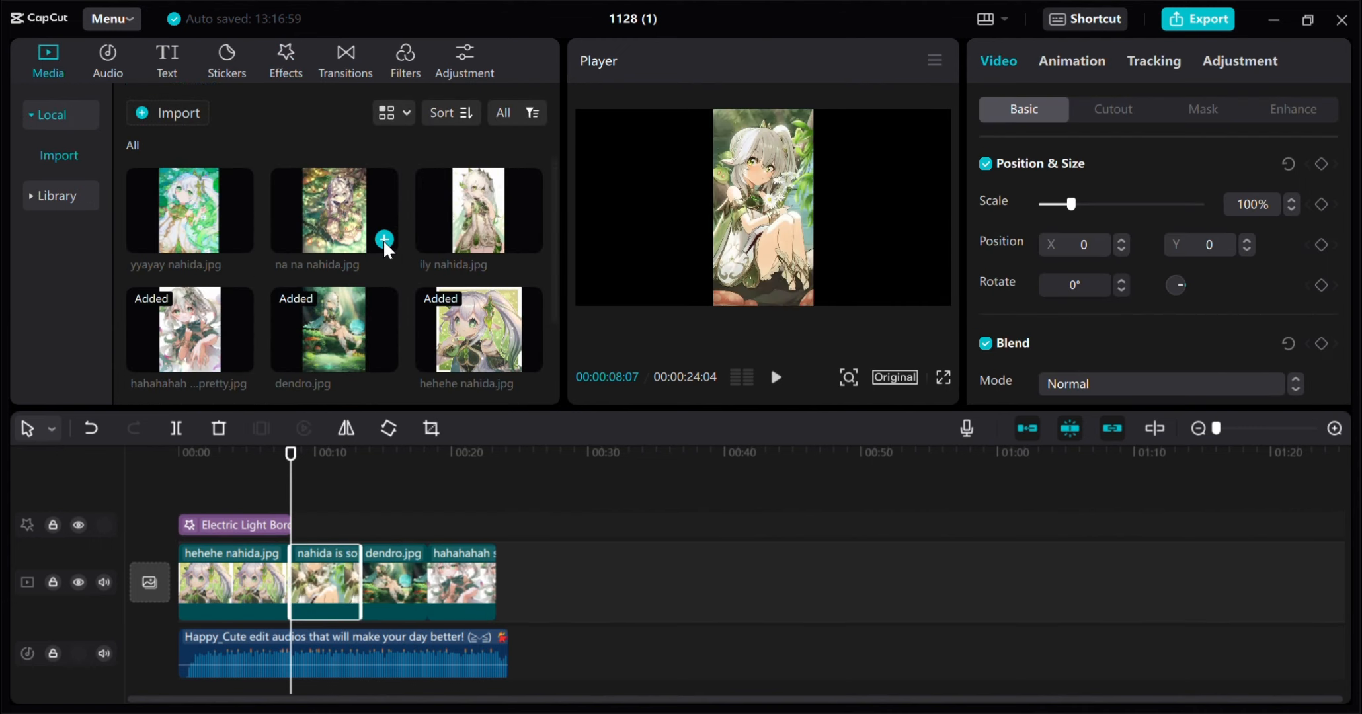
{"action": "left_click", "coordinate": [384, 240]}
{"action": "left_click", "coordinate": [239, 240]}
{"action": "left_click", "coordinate": [529, 240]}
Play to the beat at 00:00:09:06 and trim the end of ily nahida.jpg to that point
{"action": "left_click", "coordinate": [776, 377]}
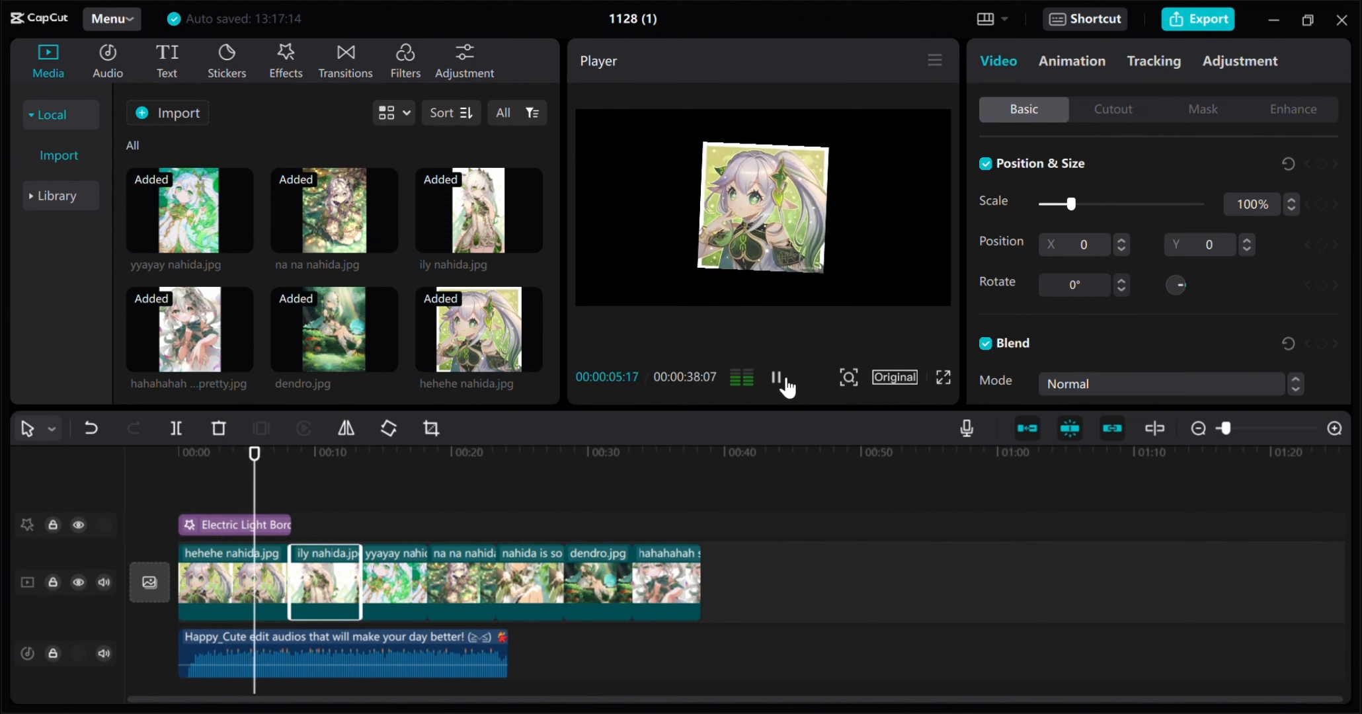
{"action": "left_click", "coordinate": [778, 378]}
{"action": "left_click", "coordinate": [1082, 66]}
{"action": "left_click", "coordinate": [776, 377]}
{"action": "left_click", "coordinate": [776, 377]}
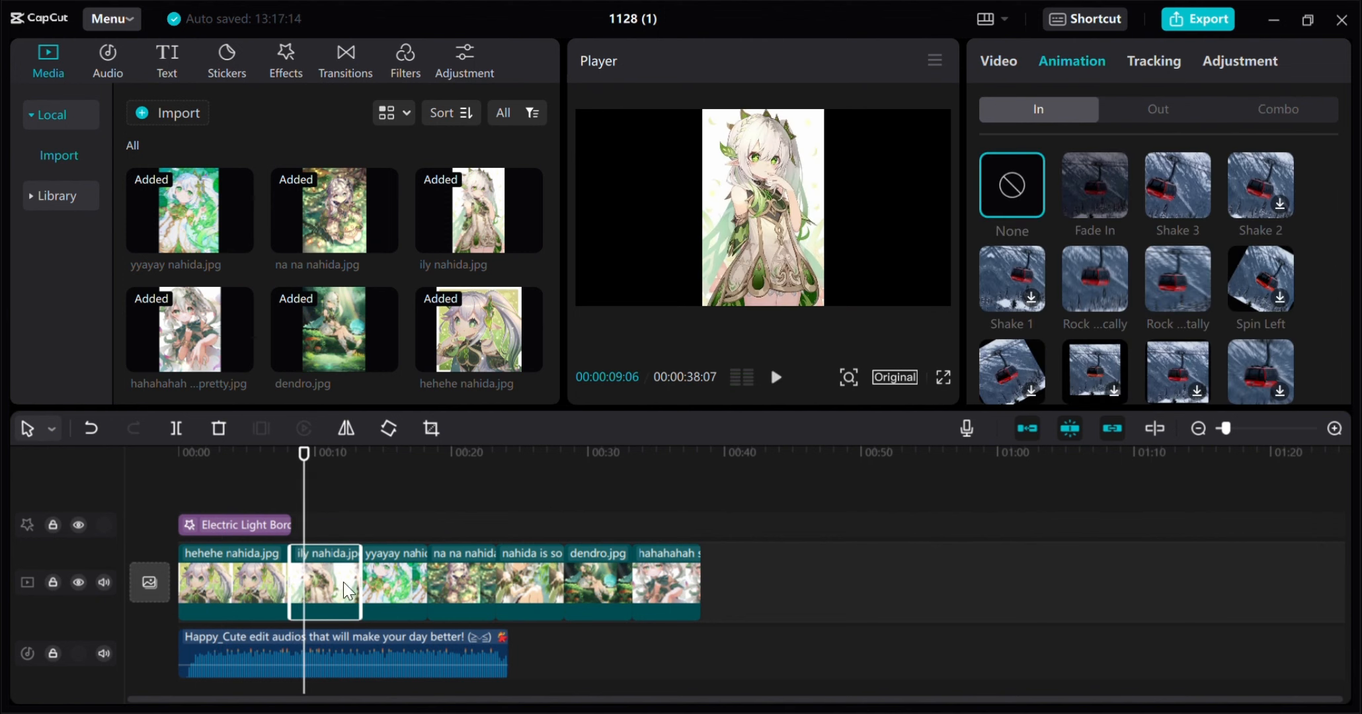
{"action": "mouse_move", "coordinate": [361, 582]}
{"action": "left_mouse_down"}
{"action": "mouse_move", "coordinate": [306, 582]}
{"action": "mouse_move", "coordinate": [394, 598]}
{"action": "mouse_move", "coordinate": [356, 598]}
{"action": "mouse_move", "coordinate": [371, 603]}
{"action": "left_mouse_up"}
Play beat by beat and trim yyayay nahida.jpg, na na nahida.jpg, nahida is so amazing.jpg and dendro.jpg to match, ending at 00:00:14:00
{"action": "left_click", "coordinate": [776, 377]}
{"action": "left_click", "coordinate": [777, 377]}
{"action": "left_click", "coordinate": [776, 377]}
{"action": "left_click", "coordinate": [776, 377]}
{"action": "left_click", "coordinate": [780, 378]}
{"action": "left_click", "coordinate": [778, 380]}
{"action": "left_click", "coordinate": [776, 378]}
{"action": "left_click", "coordinate": [777, 379]}
{"action": "left_click", "coordinate": [776, 378]}
{"action": "left_click", "coordinate": [776, 378]}
{"action": "left_click", "coordinate": [776, 379]}
{"action": "left_click", "coordinate": [776, 379]}
{"action": "left_click", "coordinate": [777, 379]}
{"action": "left_click", "coordinate": [777, 379]}
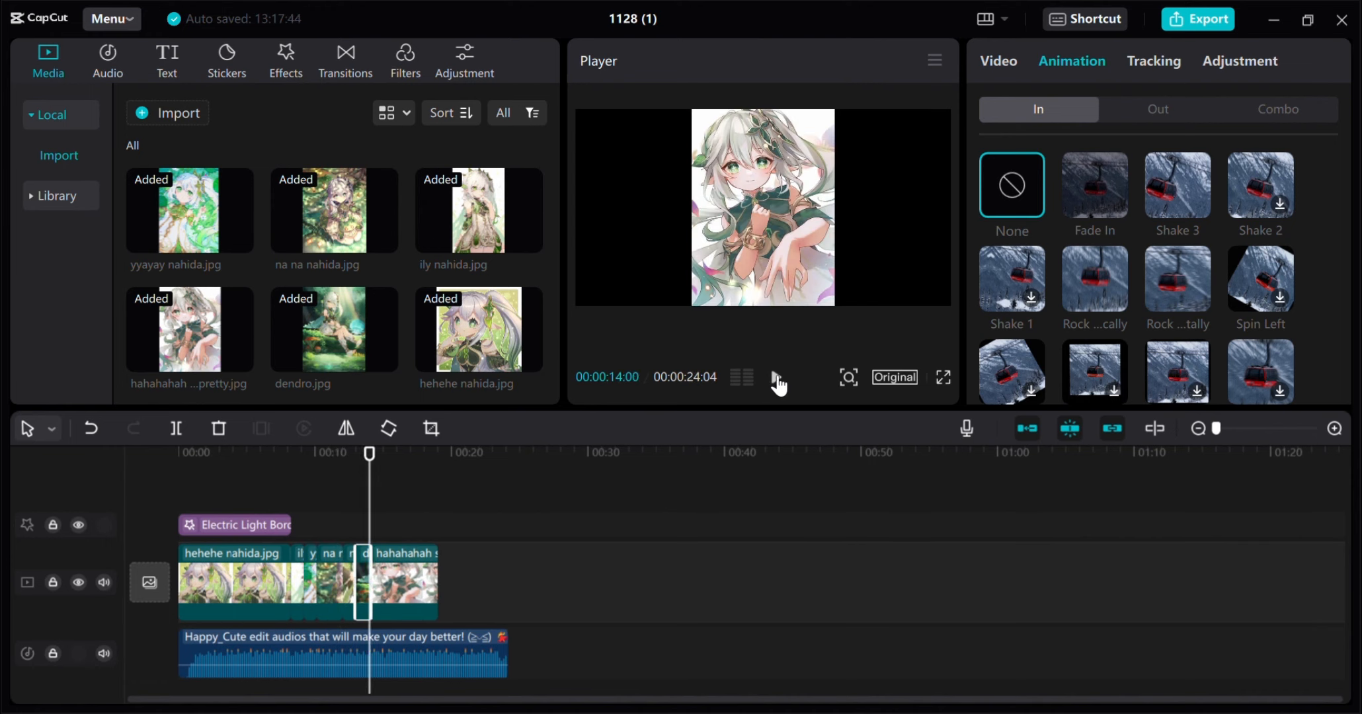
Shorten the last image, hahahahah ...pretty.jpg, to the beat at about 15 seconds
{"action": "left_click", "coordinate": [777, 378]}
{"action": "left_click", "coordinate": [776, 379]}
{"action": "left_click_drag", "start_coordinate": [436, 562], "coordinate": [387, 562]}
Play back the timeline from the start and again from the second image to check the picture changes against the beat
{"action": "left_click", "coordinate": [179, 477]}
{"action": "left_click", "coordinate": [785, 383]}
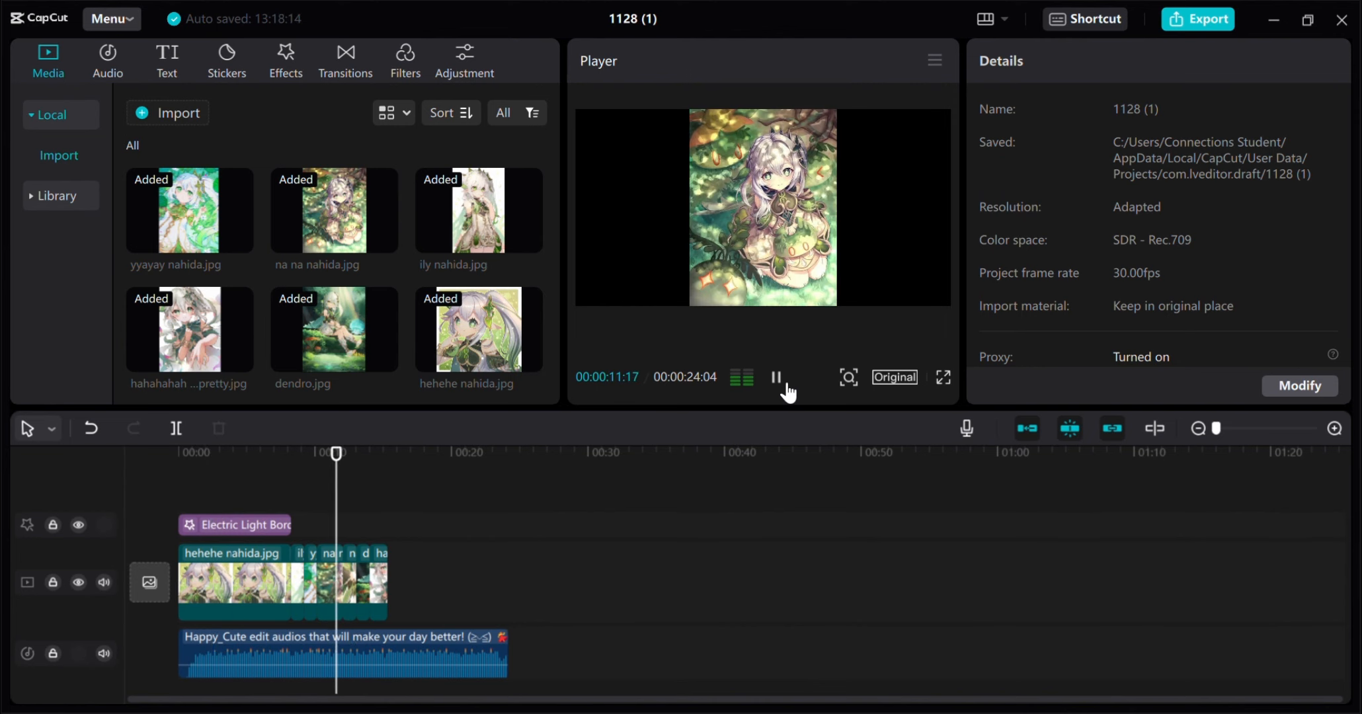
{"action": "left_click", "coordinate": [786, 384]}
{"action": "left_click", "coordinate": [284, 477]}
{"action": "left_click", "coordinate": [778, 379]}
{"action": "left_click", "coordinate": [778, 379]}
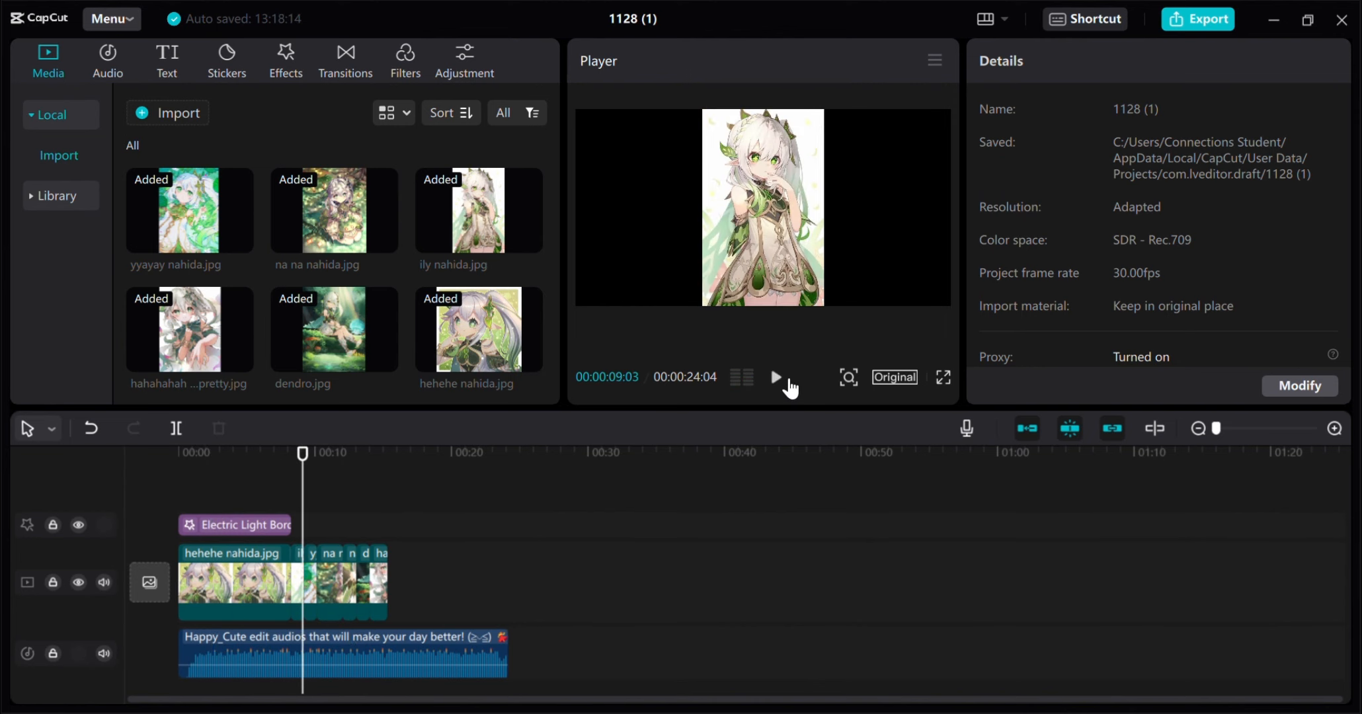
{"action": "left_click", "coordinate": [787, 382]}
Apply the Pendulum 1 combo animation to ily nahida.jpg and yyayay nahida.jpg
{"action": "left_click", "coordinate": [298, 582]}
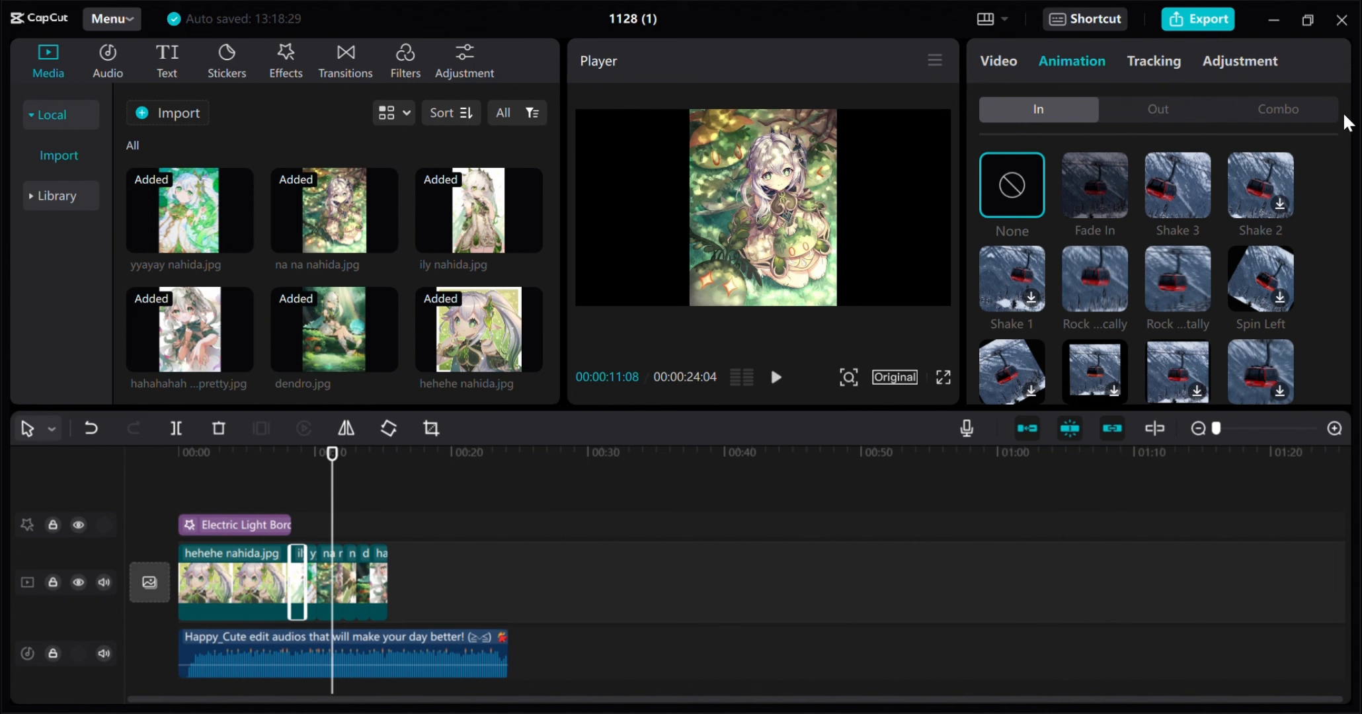
{"action": "left_click", "coordinate": [1278, 109]}
{"action": "left_click", "coordinate": [1260, 279]}
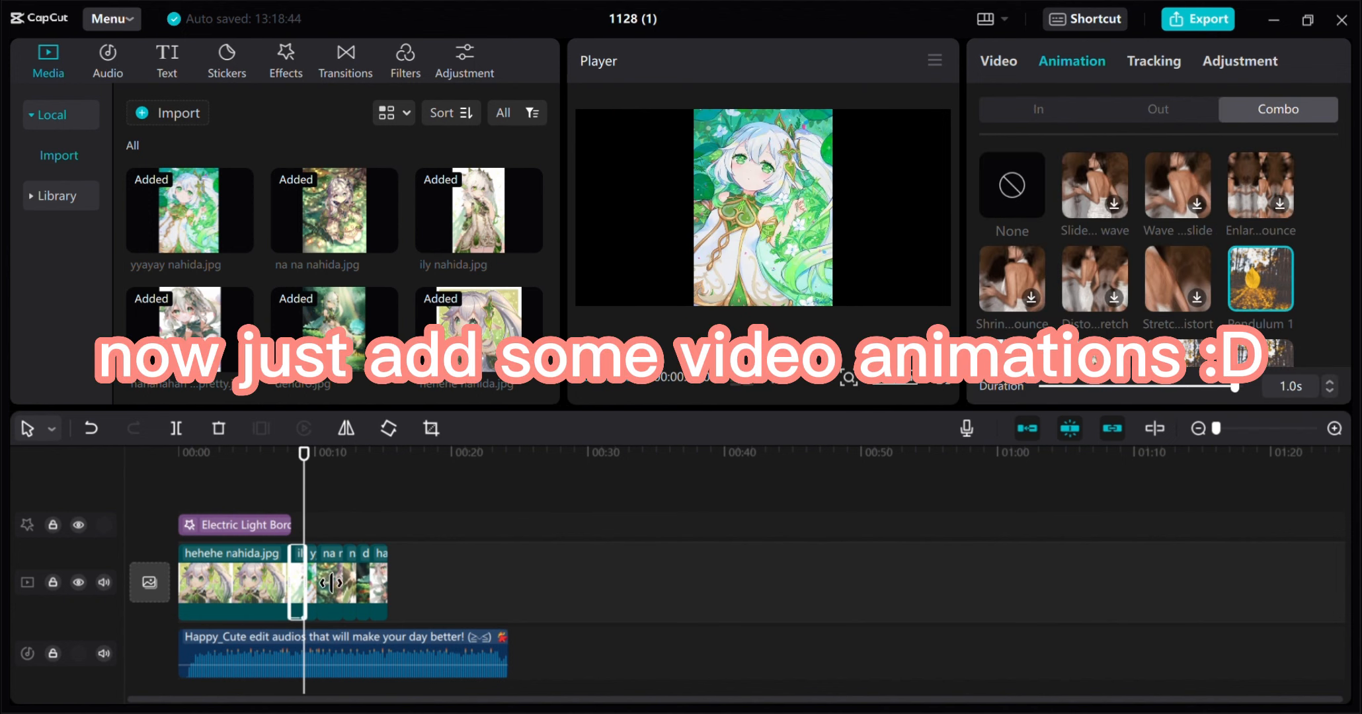
{"action": "left_click", "coordinate": [312, 583]}
{"action": "left_click", "coordinate": [1260, 278]}
Apply the Distort Left combo animation to na na nahida.jpg and Pendulum 1 to nahida is so amazing.jpg
{"action": "left_click", "coordinate": [330, 582]}
{"action": "scroll", "coordinate": [1124, 278], "scroll_direction": "down", "scroll_amount": 1}
{"action": "left_click", "coordinate": [1095, 278]}
{"action": "left_click", "coordinate": [350, 582]}
{"action": "left_click", "coordinate": [1260, 186]}
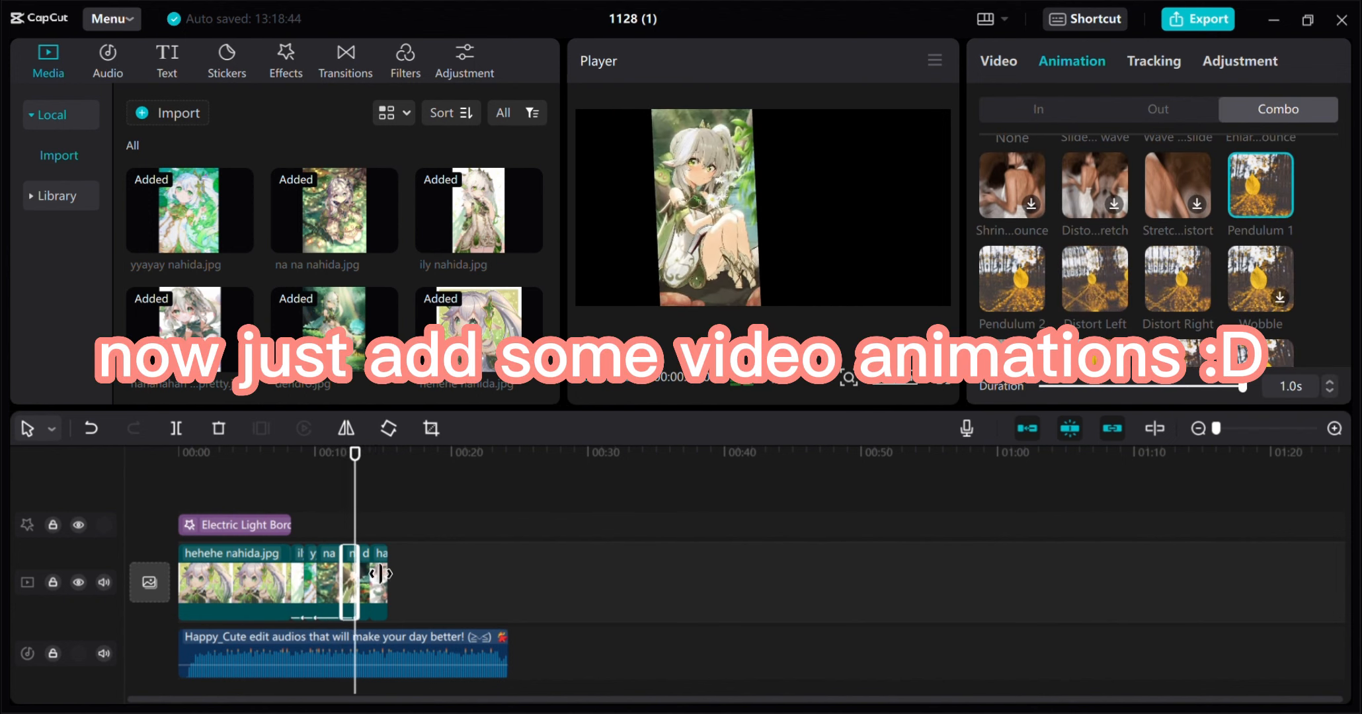
Apply the Pendulum 2 combo animation to dendro.jpg and Distort Right to hahahahah ...pretty.jpg
{"action": "left_click", "coordinate": [364, 570]}
{"action": "left_click", "coordinate": [1013, 278]}
{"action": "left_click", "coordinate": [373, 576]}
{"action": "left_click", "coordinate": [1178, 278]}
{"action": "left_click", "coordinate": [779, 381]}
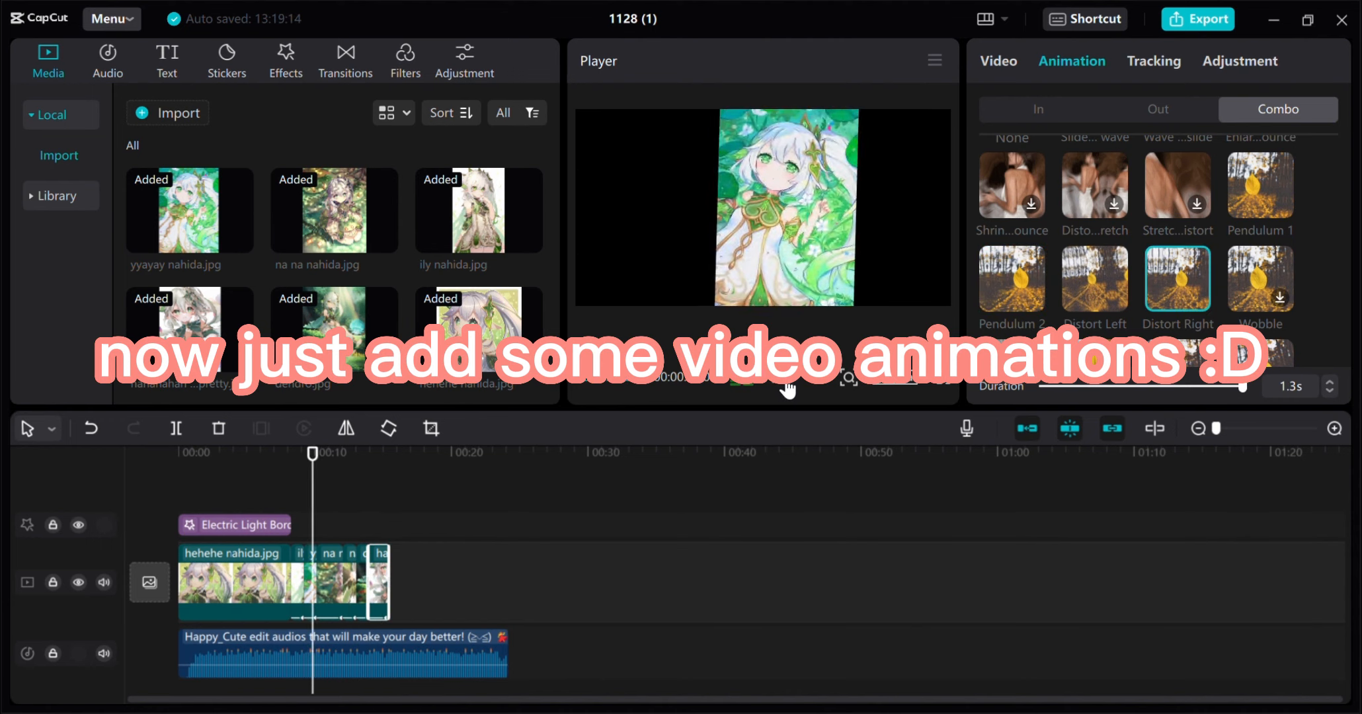
{"action": "left_click", "coordinate": [778, 378]}
{"action": "left_click", "coordinate": [297, 578]}
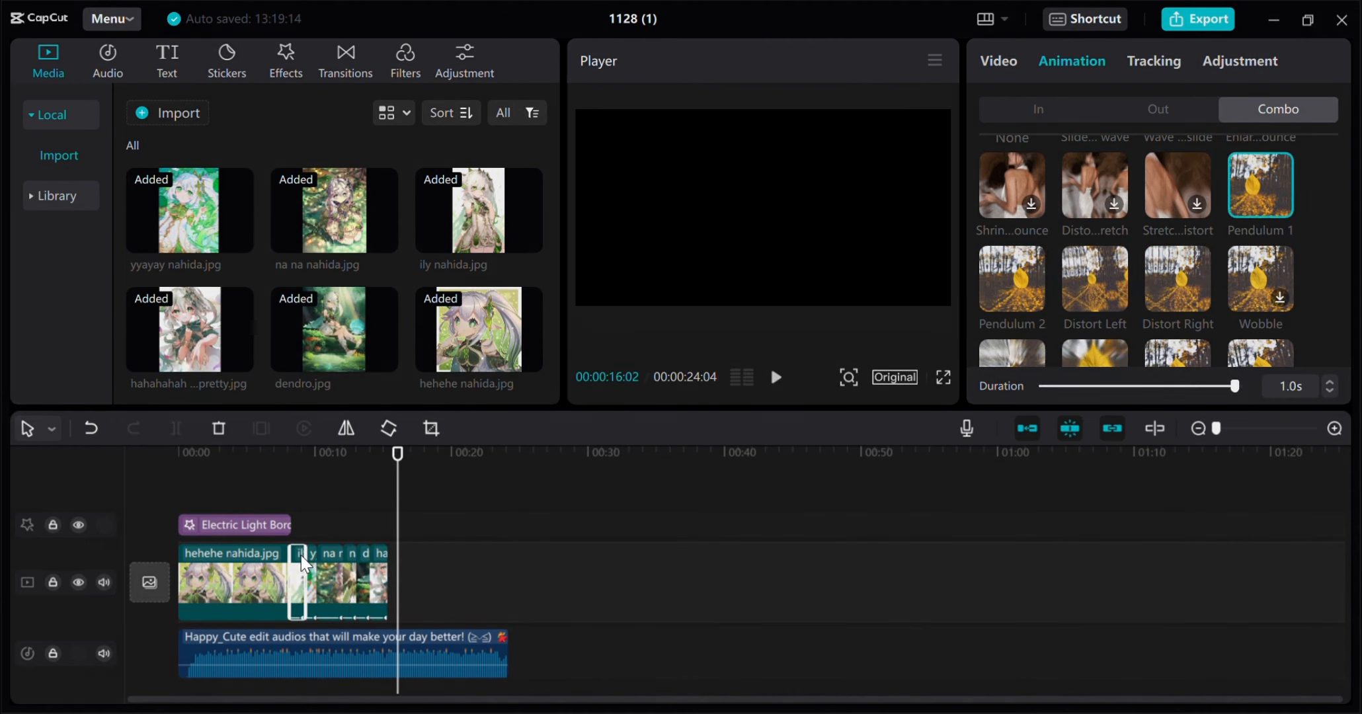
{"action": "key", "text": "ctrl+c"}
{"action": "left_click", "coordinate": [388, 453]}
{"action": "key", "text": "ctrl+v"}
{"action": "left_click_drag", "start_coordinate": [388, 454], "coordinate": [422, 466]}
{"action": "left_click_drag", "start_coordinate": [403, 554], "coordinate": [405, 551]}
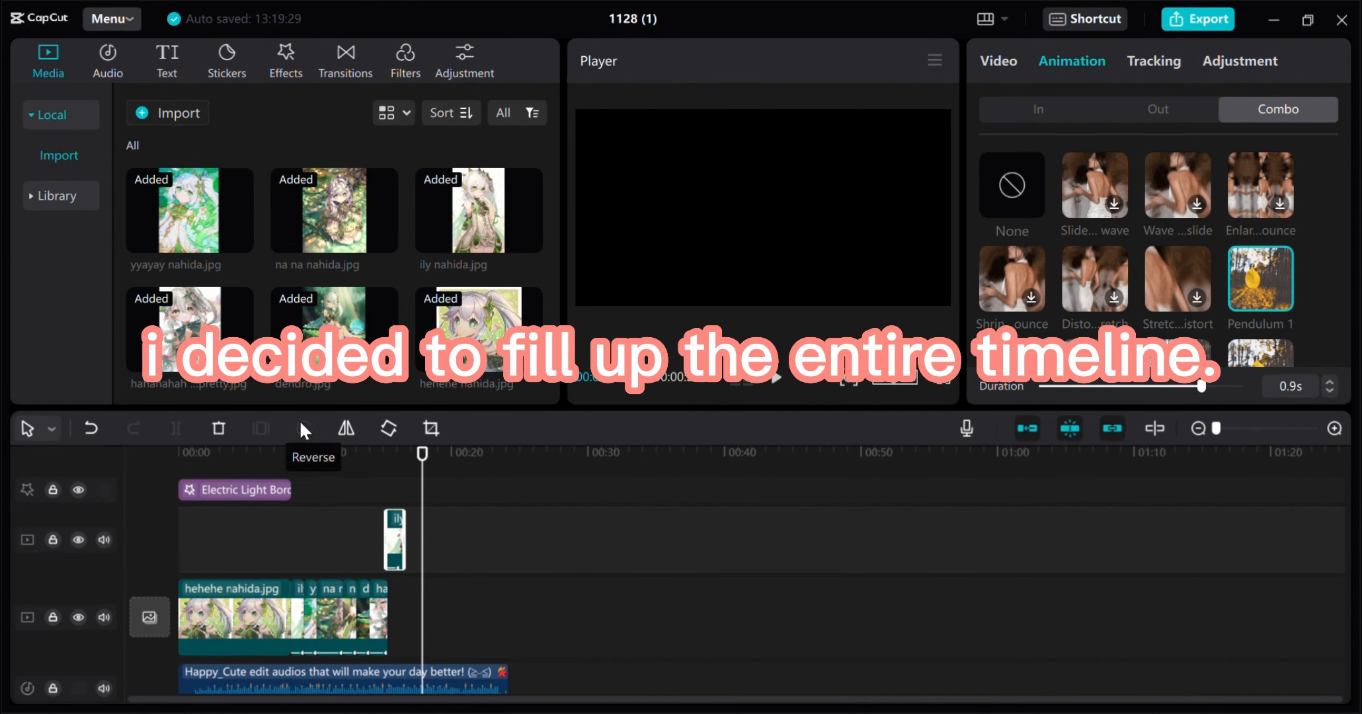
{"action": "left_click", "coordinate": [98, 428]}
{"action": "key", "text": "ctrl+v"}
{"action": "left_click_drag", "start_coordinate": [423, 455], "coordinate": [500, 463]}
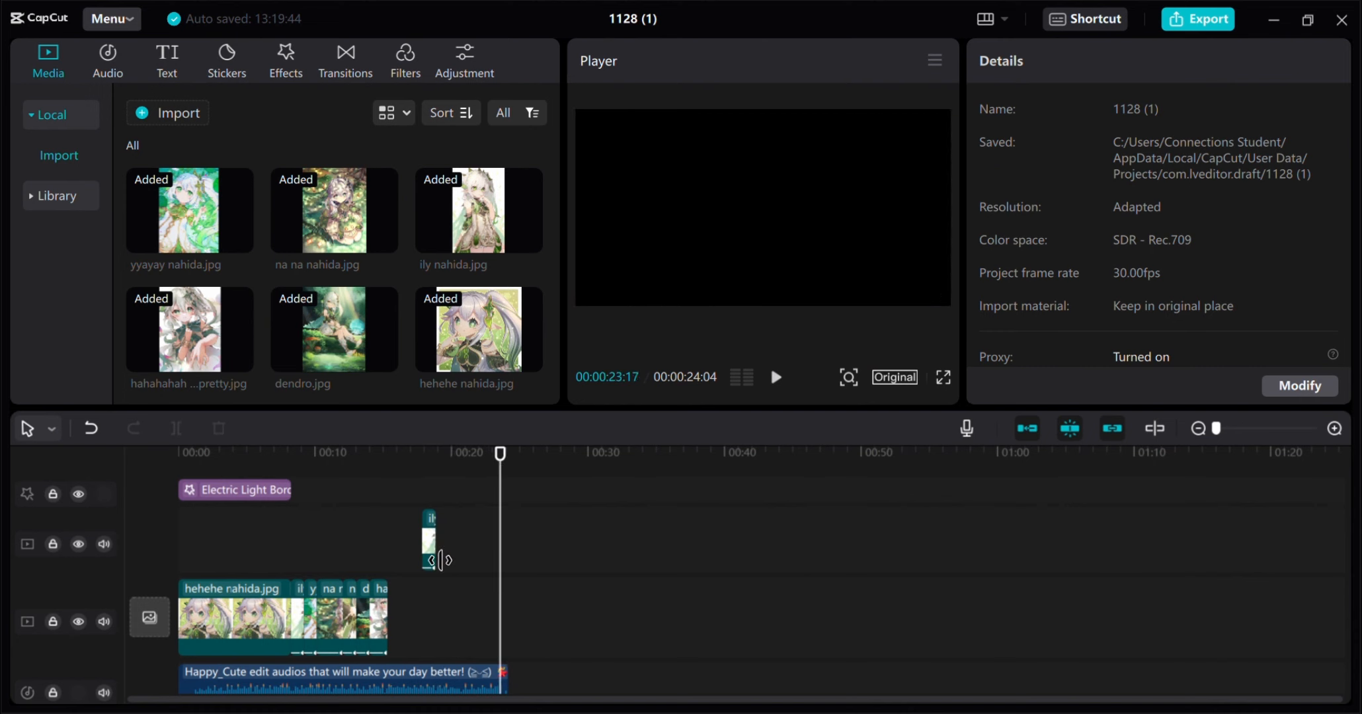
{"action": "mouse_move", "coordinate": [423, 559]}
{"action": "left_mouse_down"}
{"action": "mouse_move", "coordinate": [386, 559]}
{"action": "mouse_move", "coordinate": [415, 564]}
{"action": "left_mouse_up"}
{"action": "left_click", "coordinate": [178, 454]}
{"action": "left_click", "coordinate": [777, 379]}
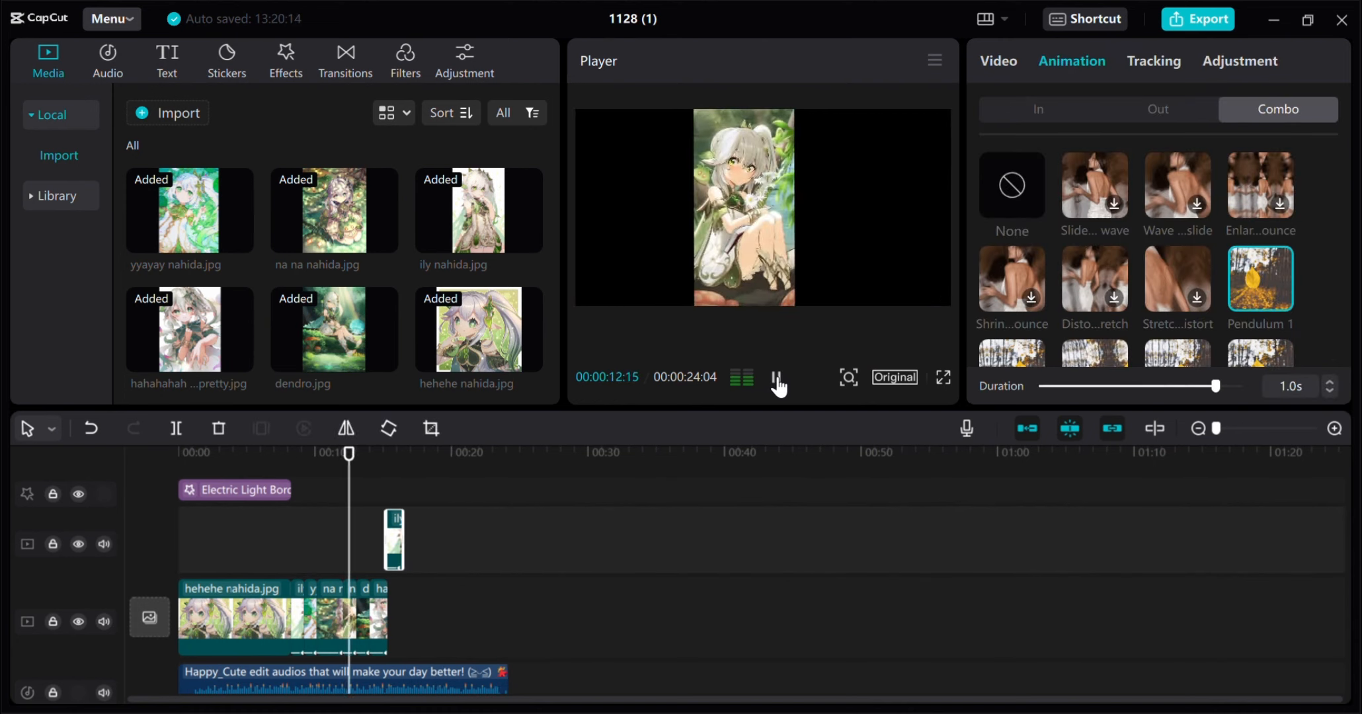
{"action": "left_click", "coordinate": [776, 378]}
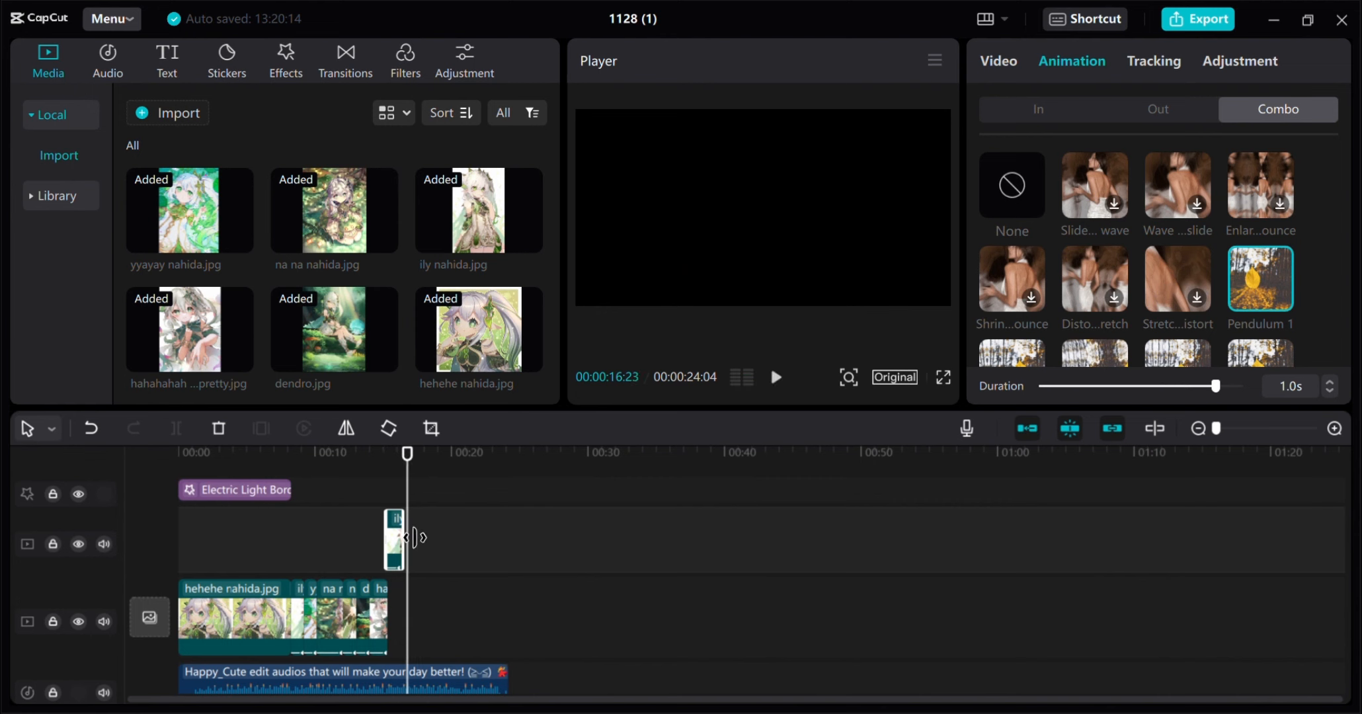
{"action": "left_click", "coordinate": [219, 428]}
Add the six Nahida images used after the opening picture again at the end of the picture track
{"action": "left_click", "coordinate": [530, 239]}
{"action": "left_click", "coordinate": [385, 239]}
{"action": "left_click", "coordinate": [240, 239]}
{"action": "left_click", "coordinate": [240, 358]}
{"action": "left_click", "coordinate": [385, 358]}
{"action": "scroll", "coordinate": [388, 358], "scroll_direction": "down", "scroll_amount": 2}
{"action": "left_click", "coordinate": [384, 359]}
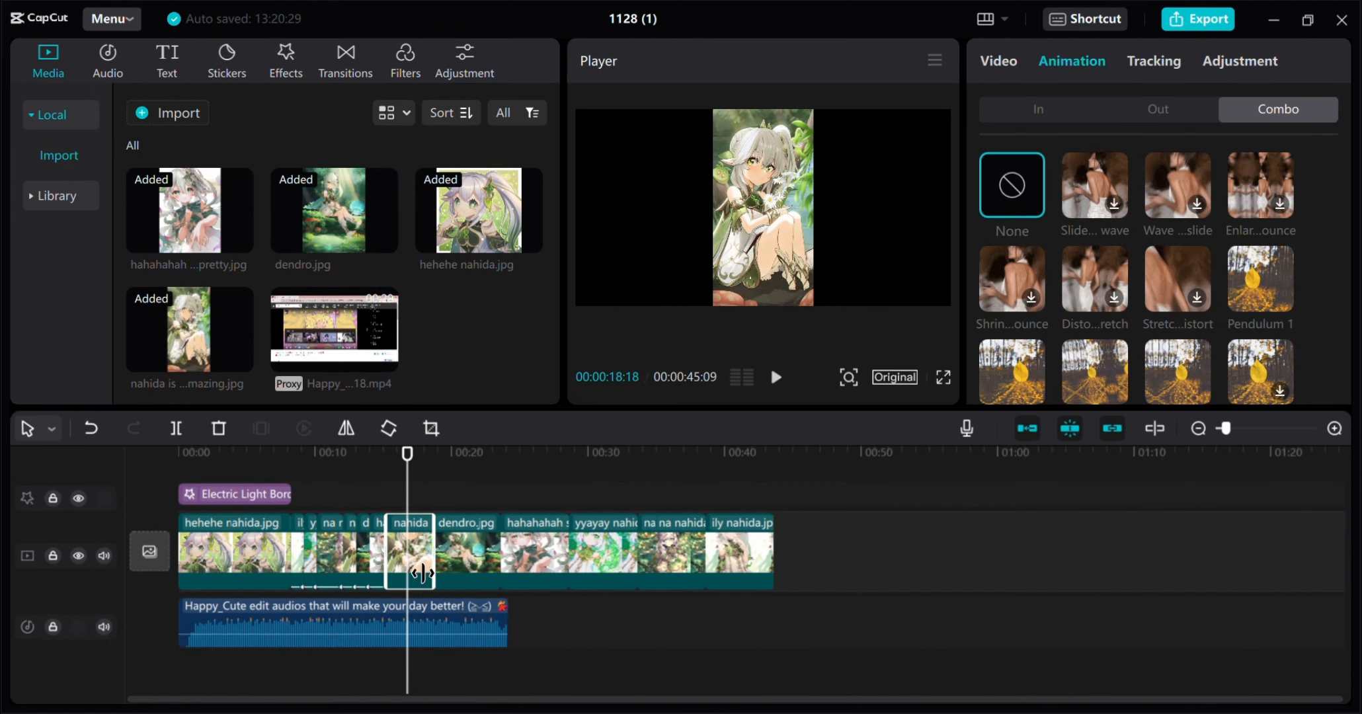
Insert the black clip from the B&W library after the animated pictures in place of the second nahida is so amazing.jpg
{"action": "left_click", "coordinate": [776, 377]}
{"action": "left_click", "coordinate": [777, 377]}
{"action": "left_click", "coordinate": [57, 196]}
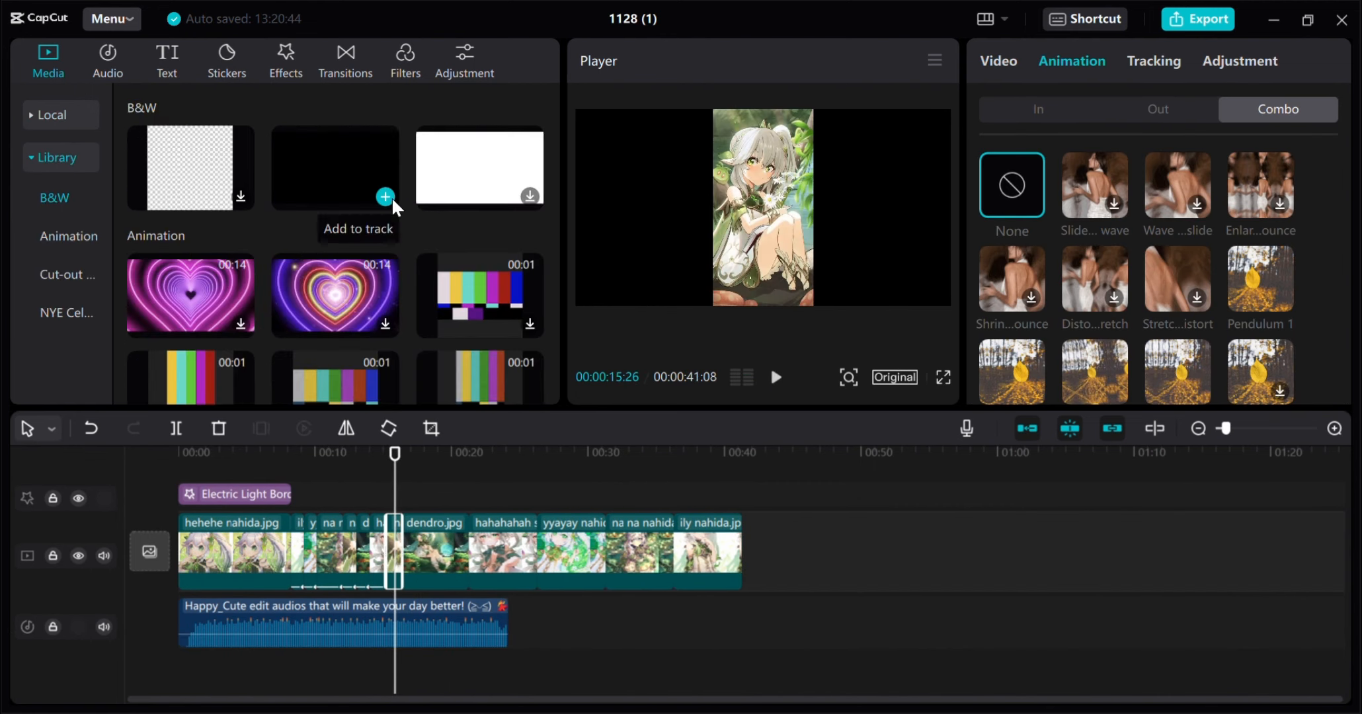
{"action": "left_click_drag", "start_coordinate": [384, 192], "coordinate": [507, 553]}
{"action": "left_click", "coordinate": [395, 549]}
{"action": "key", "text": "Delete"}
Play the new section beat by beat and trim the black clip and the second dendro.jpg and hahahahah ...pretty.jpg to match
{"action": "left_click", "coordinate": [381, 456]}
{"action": "left_click", "coordinate": [776, 377]}
{"action": "left_click", "coordinate": [776, 377]}
{"action": "left_click", "coordinate": [380, 457]}
{"action": "left_click", "coordinate": [776, 377]}
{"action": "left_click", "coordinate": [776, 378]}
{"action": "left_click", "coordinate": [777, 378]}
{"action": "left_click", "coordinate": [776, 377]}
{"action": "left_click", "coordinate": [776, 378]}
{"action": "left_click", "coordinate": [776, 377]}
{"action": "left_click", "coordinate": [776, 379]}
{"action": "left_click", "coordinate": [776, 379]}
{"action": "left_click", "coordinate": [775, 380]}
{"action": "left_click", "coordinate": [773, 382]}
Trim the second yyayay nahida.jpg, na na nahida.jpg and ily nahida.jpg to the beat, ending the pictures with the audio at 00:00:24:04
{"action": "left_click", "coordinate": [421, 457]}
{"action": "left_click", "coordinate": [776, 380]}
{"action": "left_click", "coordinate": [777, 379]}
{"action": "left_click", "coordinate": [777, 380]}
{"action": "left_click", "coordinate": [776, 377]}
{"action": "left_click", "coordinate": [777, 377]}
{"action": "left_click", "coordinate": [776, 378]}
{"action": "left_click", "coordinate": [776, 377]}
{"action": "left_click", "coordinate": [454, 456]}
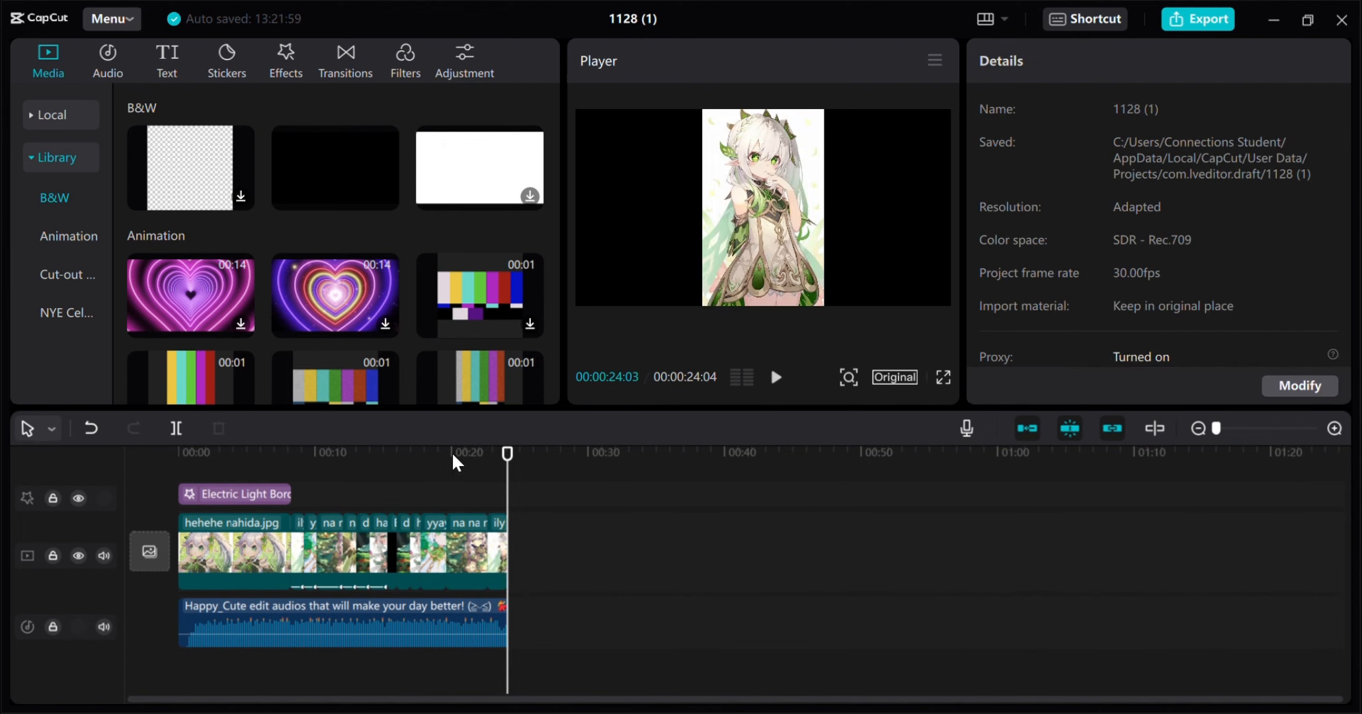
Apply the Pendulum 1 combo animation to the second dendro.jpg and hahahahah ...pretty.jpg clips after the black clip
{"action": "left_click_drag", "start_coordinate": [507, 455], "coordinate": [265, 456]}
{"action": "left_click", "coordinate": [404, 553]}
{"action": "left_click", "coordinate": [1088, 60]}
{"action": "left_click", "coordinate": [1261, 280]}
{"action": "left_click", "coordinate": [415, 555]}
{"action": "left_click", "coordinate": [1261, 280]}
Apply the Distort Left combo animation to the second yyayay nahida.jpg and Distort Right to the second na na nahida.jpg
{"action": "left_click", "coordinate": [437, 554]}
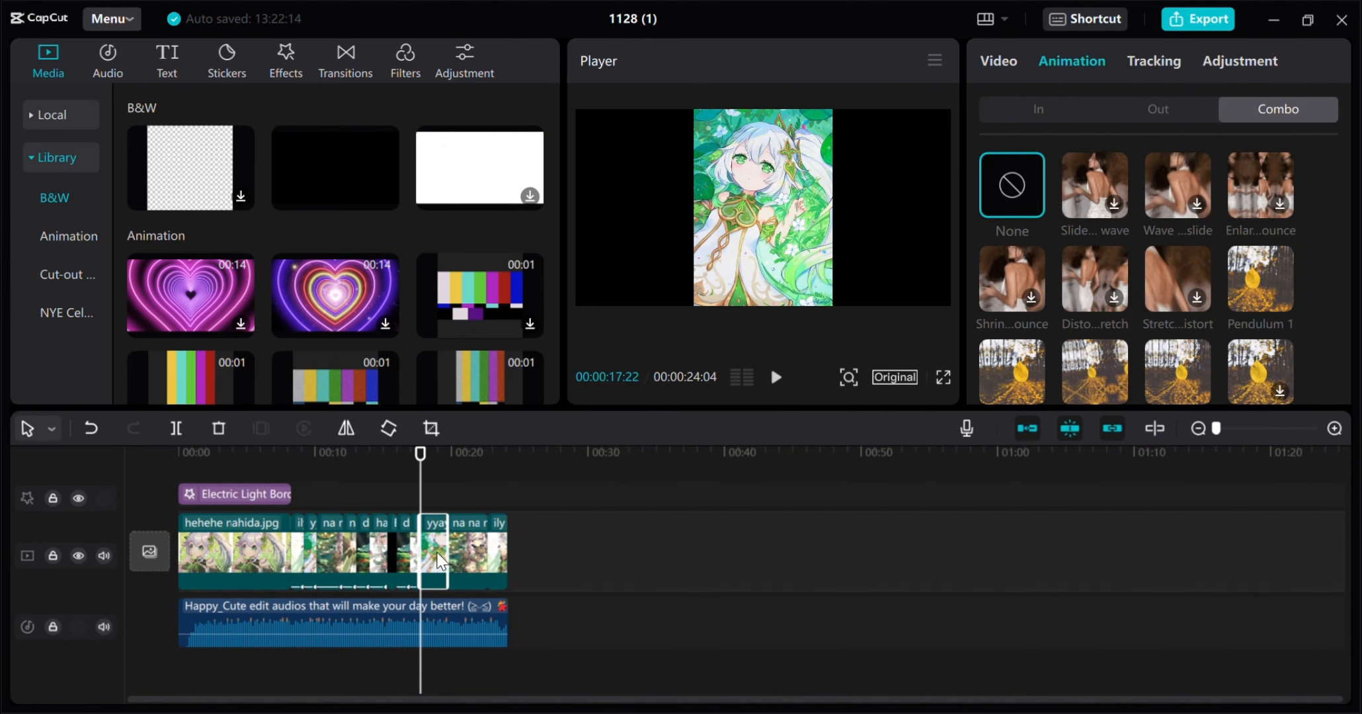
{"action": "left_click", "coordinate": [1094, 363]}
{"action": "left_click", "coordinate": [470, 557]}
{"action": "left_click", "coordinate": [1177, 361]}
Apply the Sway Out combo animation to the final ily nahida.jpg clip
{"action": "left_click", "coordinate": [499, 559]}
{"action": "scroll", "coordinate": [1114, 305], "scroll_direction": "down", "scroll_amount": 2}
{"action": "left_click", "coordinate": [1110, 311]}
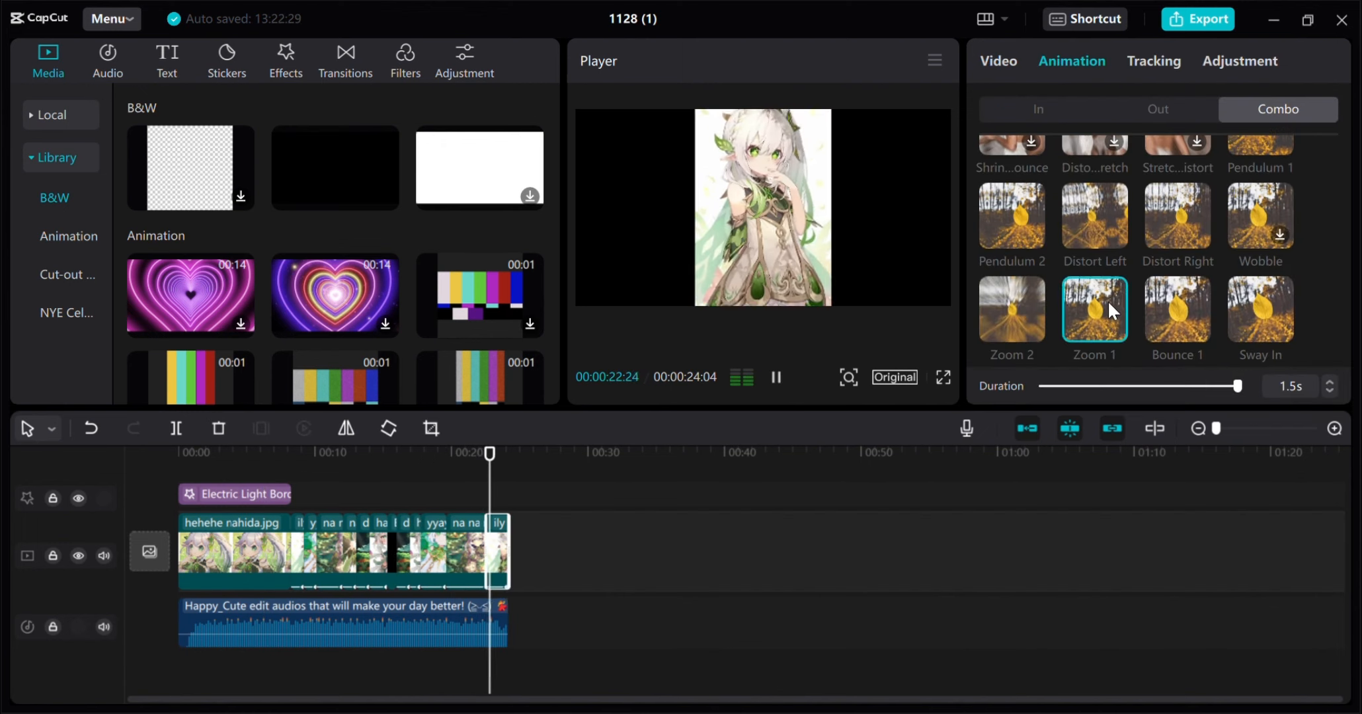
{"action": "scroll", "coordinate": [1149, 279], "scroll_direction": "down", "scroll_amount": 3}
{"action": "left_click", "coordinate": [1024, 180]}
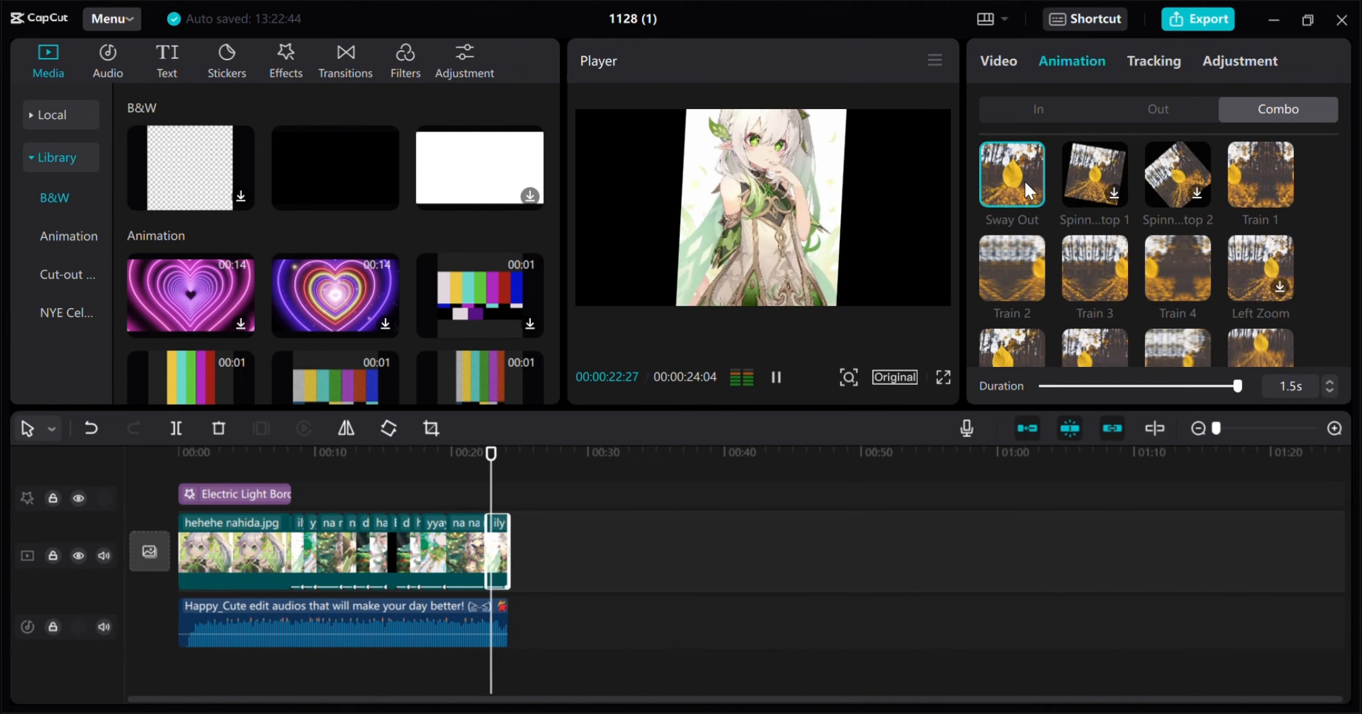
{"action": "left_click", "coordinate": [777, 377]}
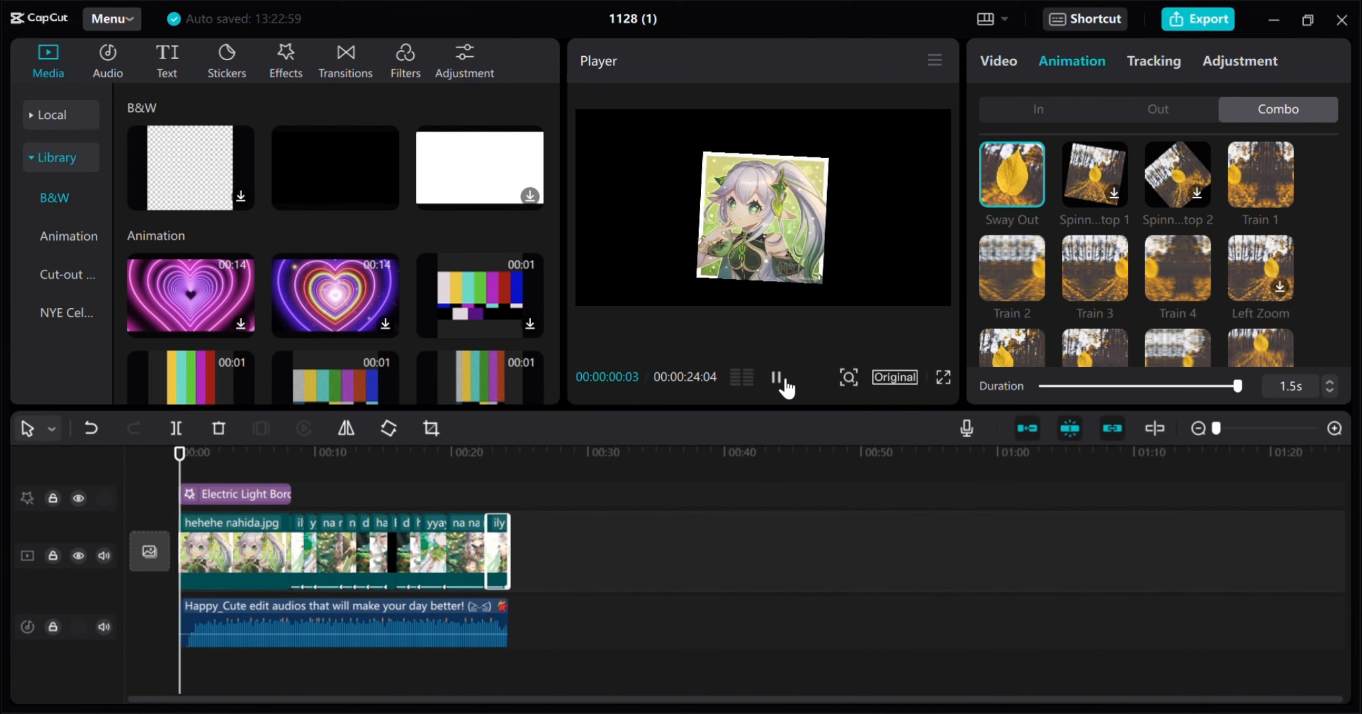
Add a default text clip and move it along the timeline to the start of the second picture
{"action": "left_click", "coordinate": [156, 66]}
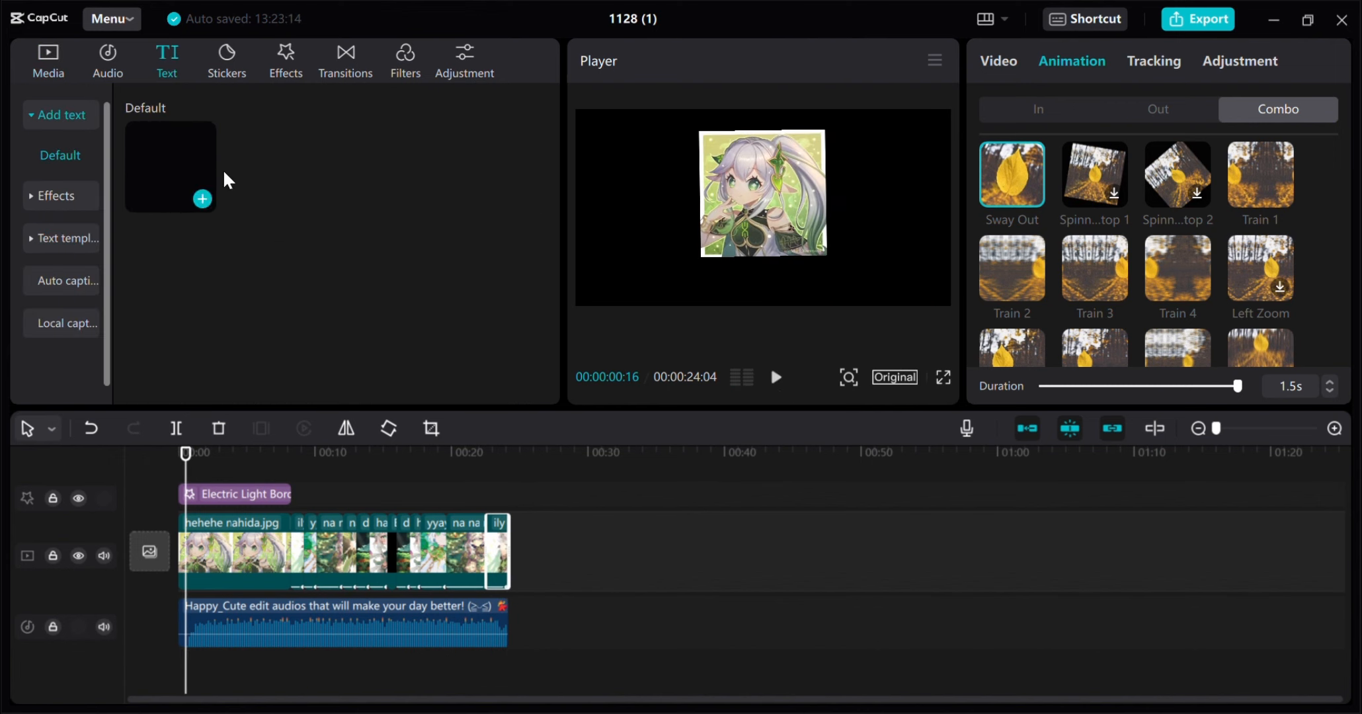
{"action": "left_click", "coordinate": [201, 196]}
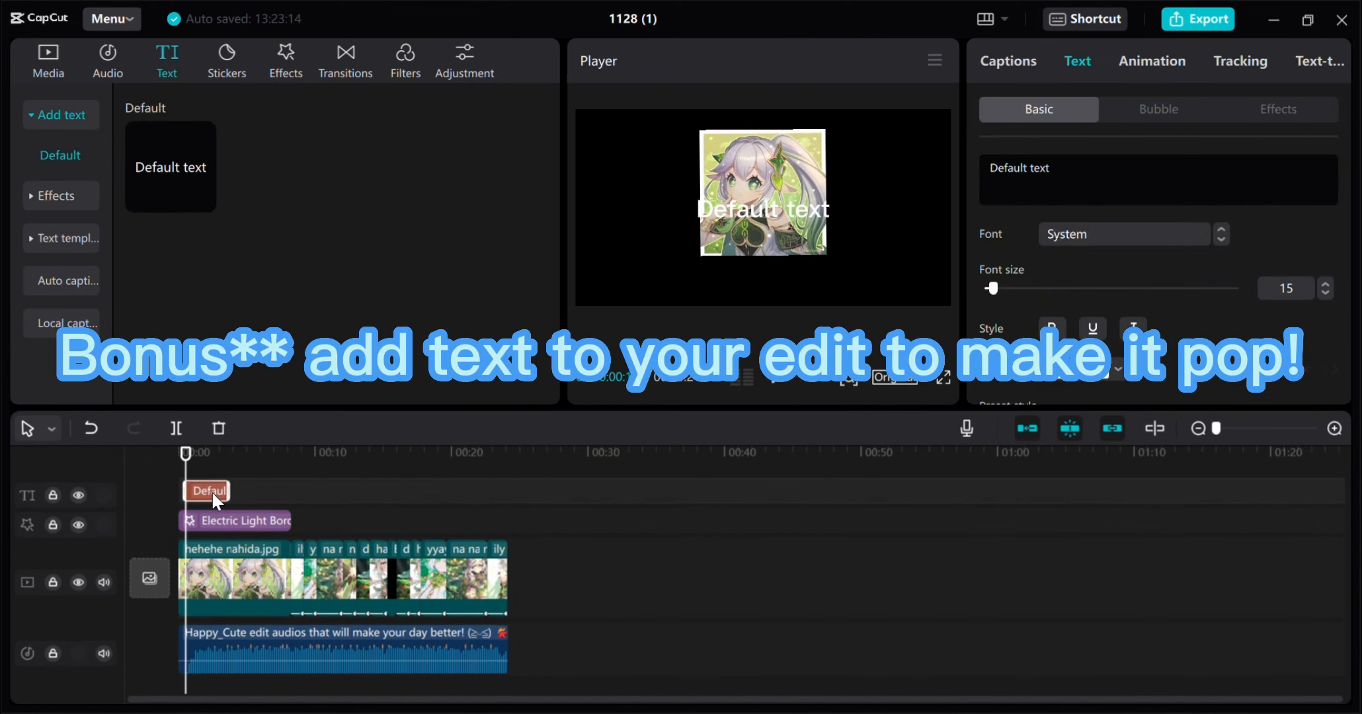
{"action": "left_click_drag", "start_coordinate": [211, 491], "coordinate": [309, 505]}
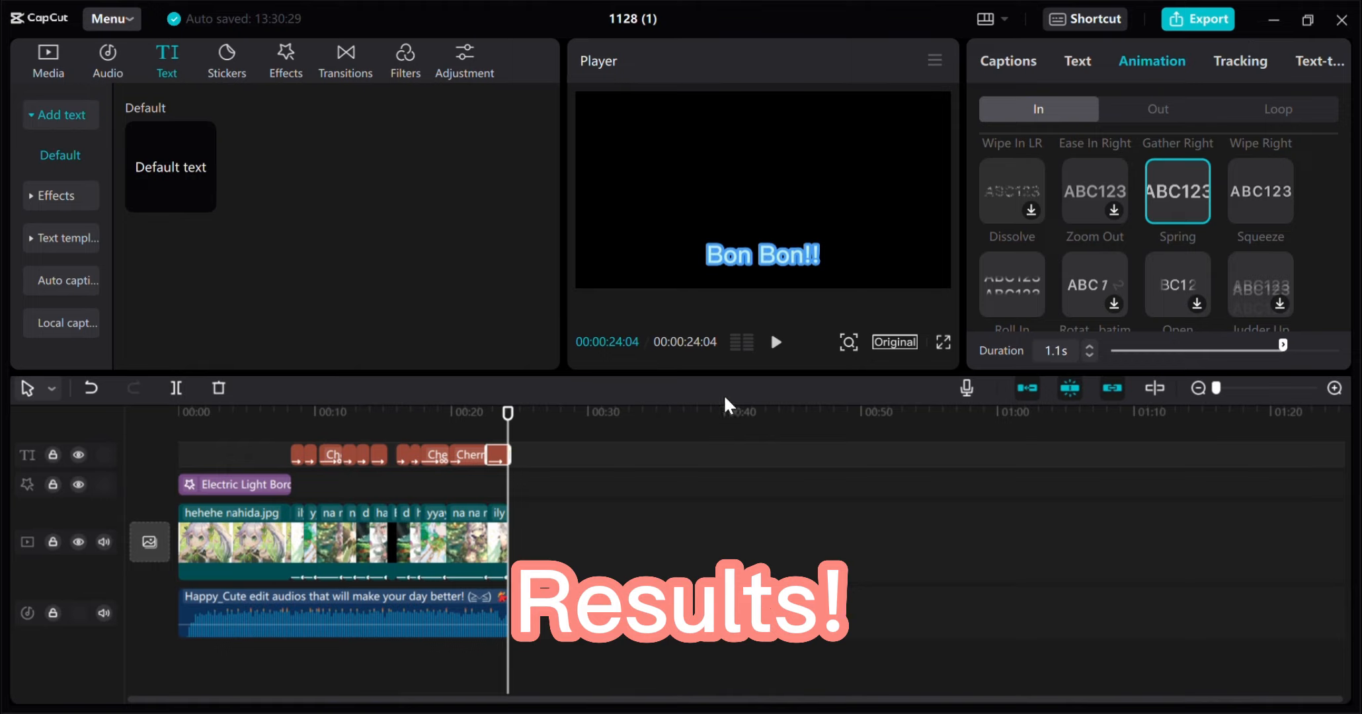
View the finished edit in full screen
{"action": "left_click", "coordinate": [944, 342]}
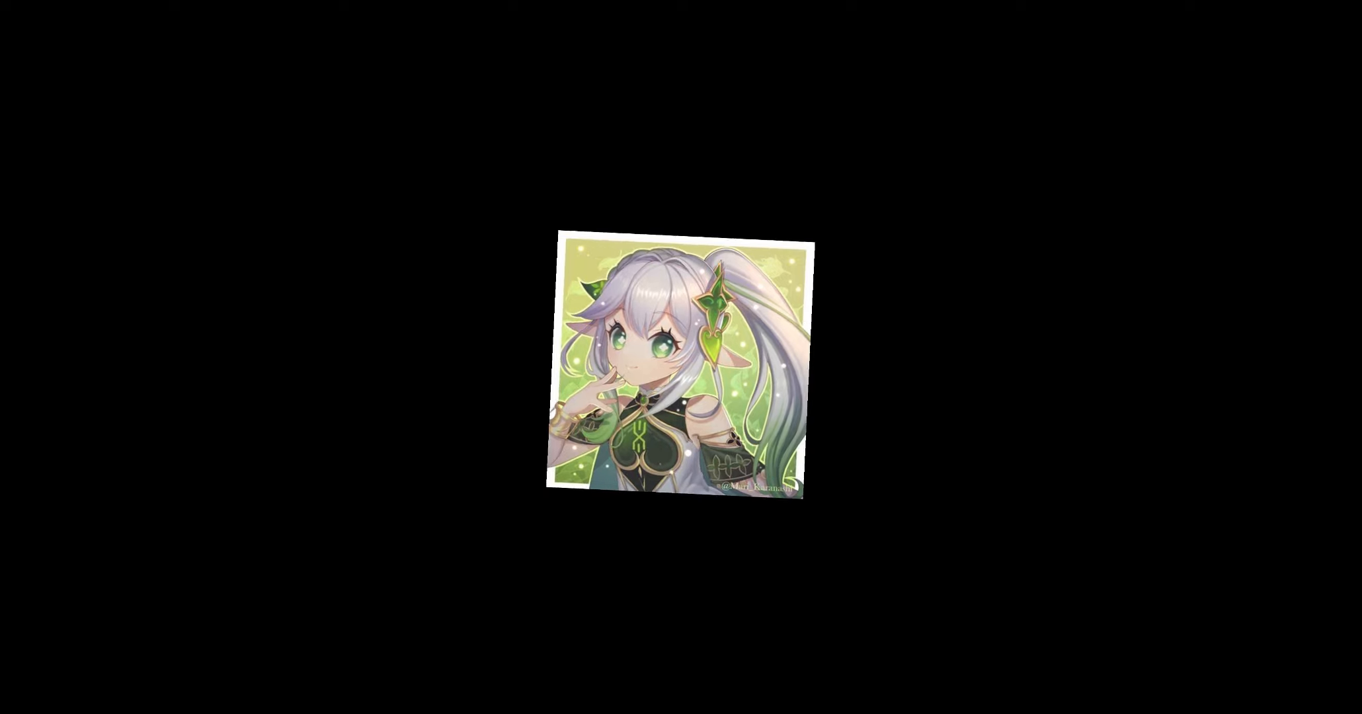